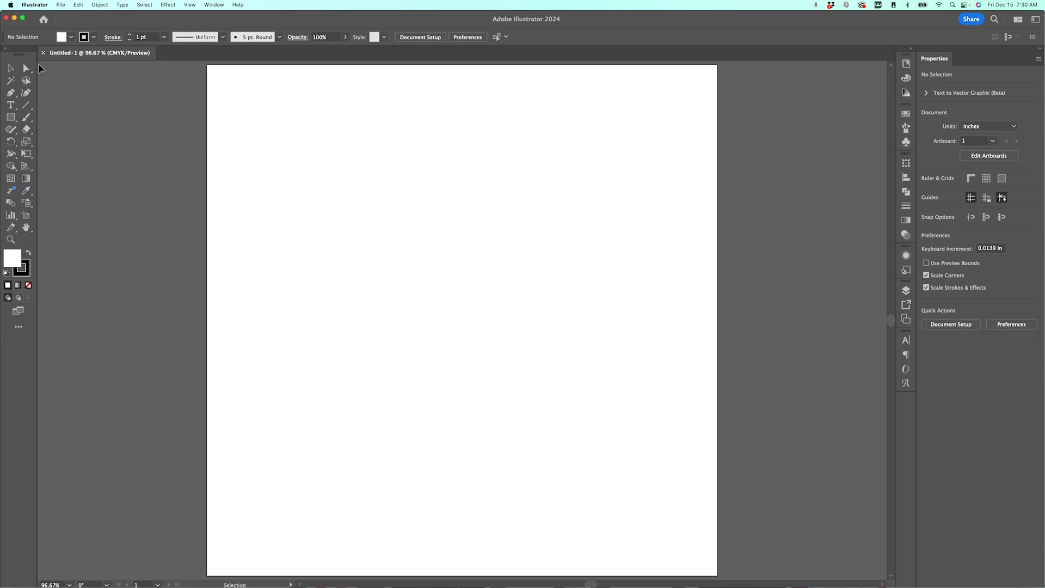
Open the Illustrator menu in the macOS menu bar
click(40, 3)
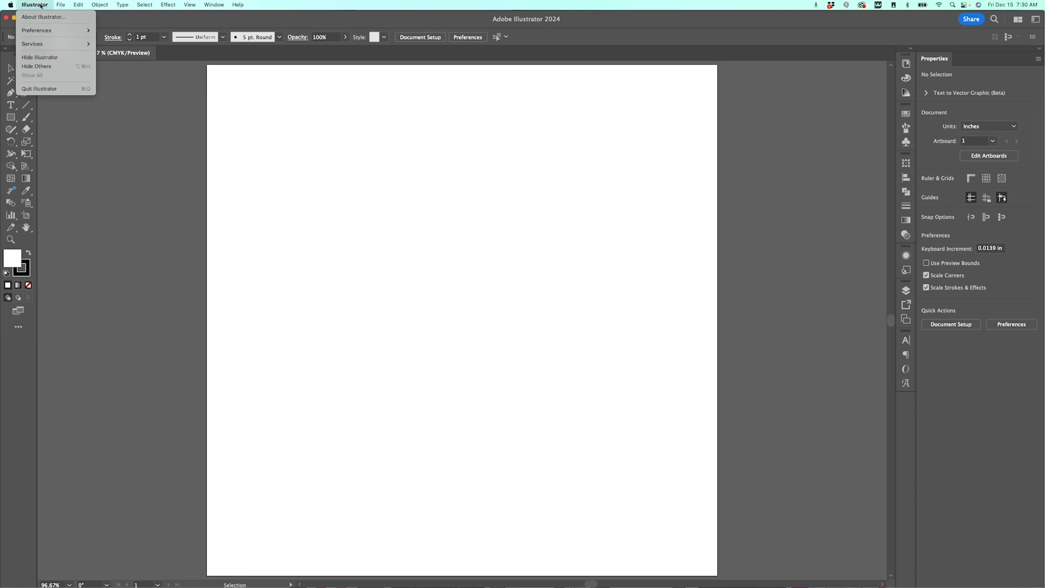
Uncheck Show Rich Tool Tips in General preferences and confirm with OK
mouse_move(48, 32)
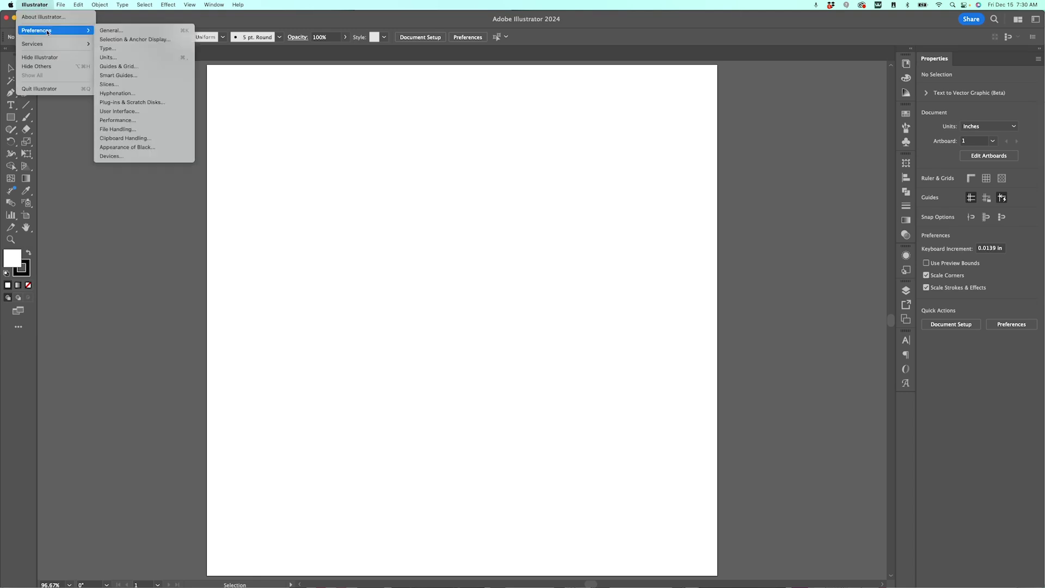
click(135, 32)
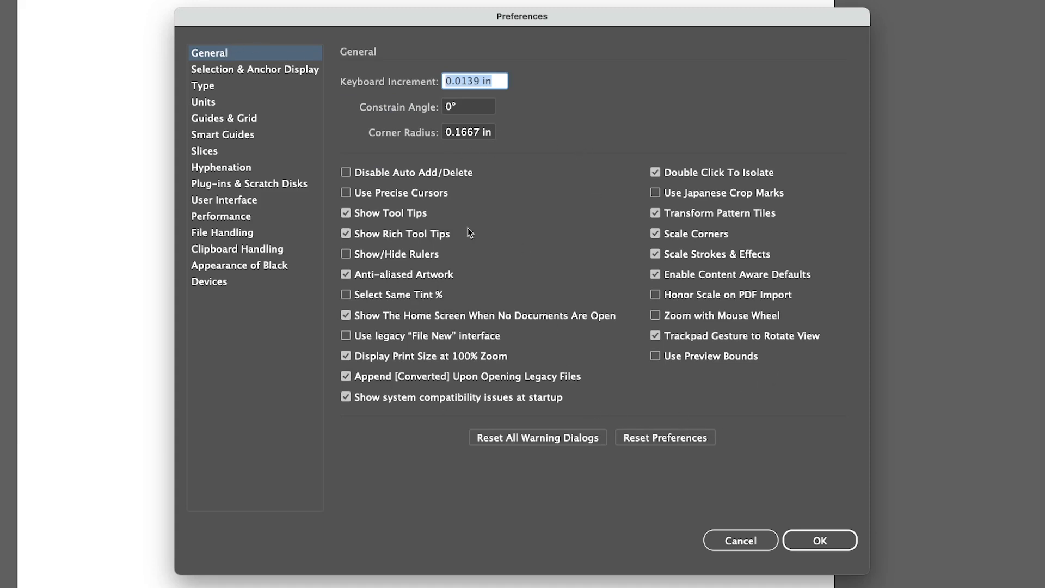
click(345, 233)
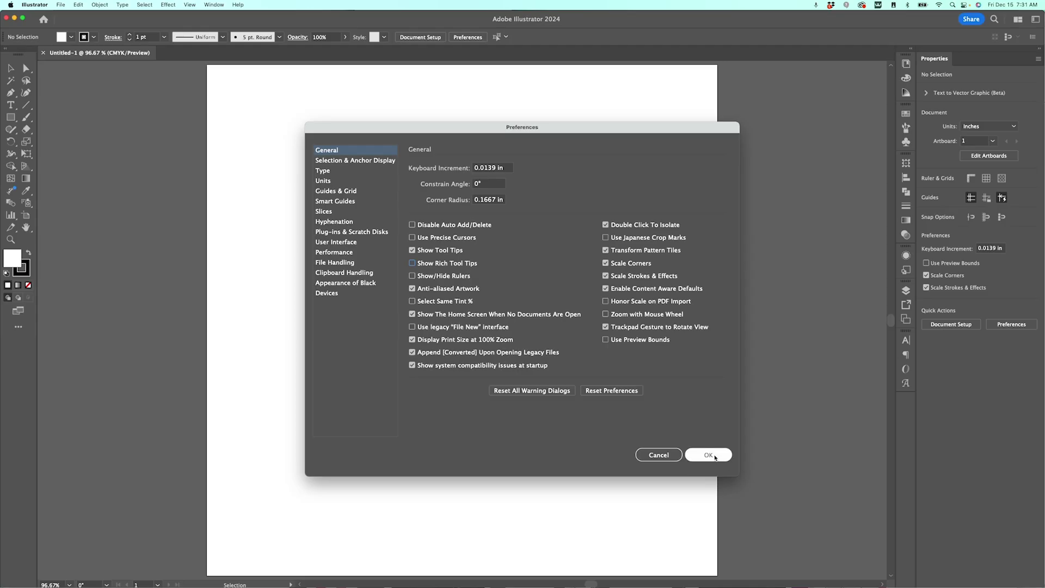
click(832, 544)
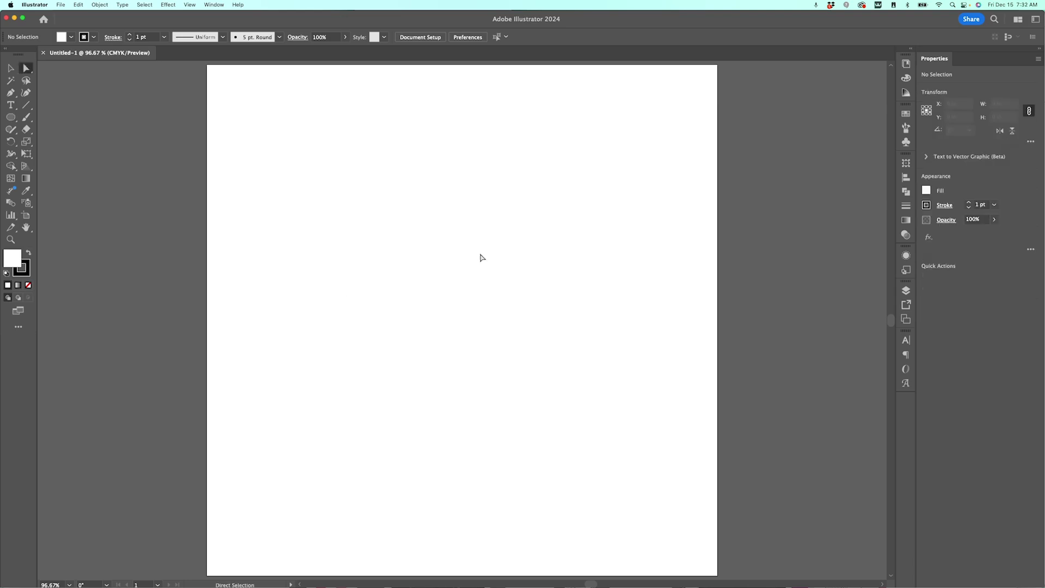
Draw a circle in the upper half of the artboard and select its top anchor point
key(l)
drag(442, 251, 531, 339)
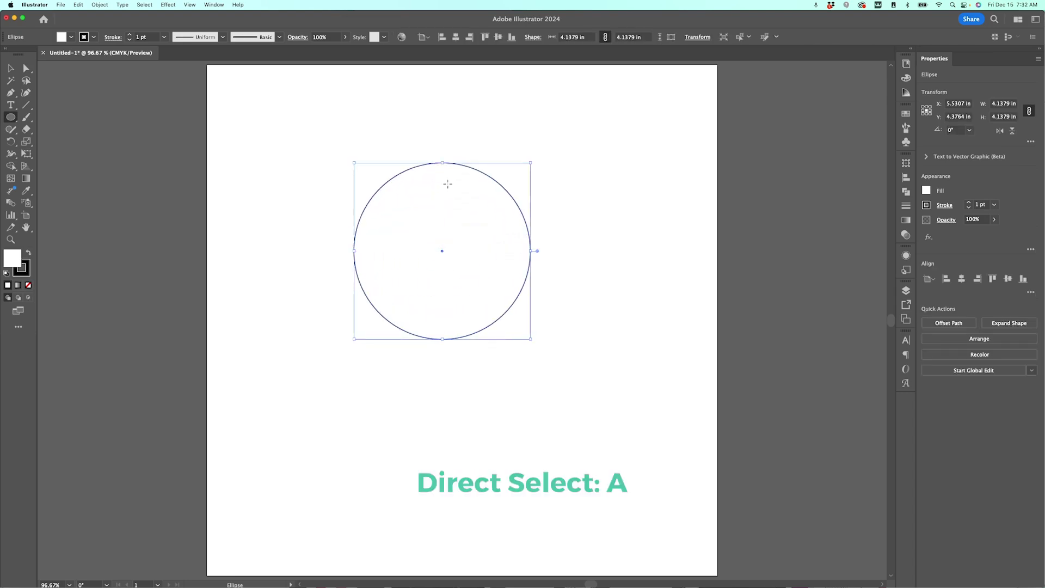
key(a)
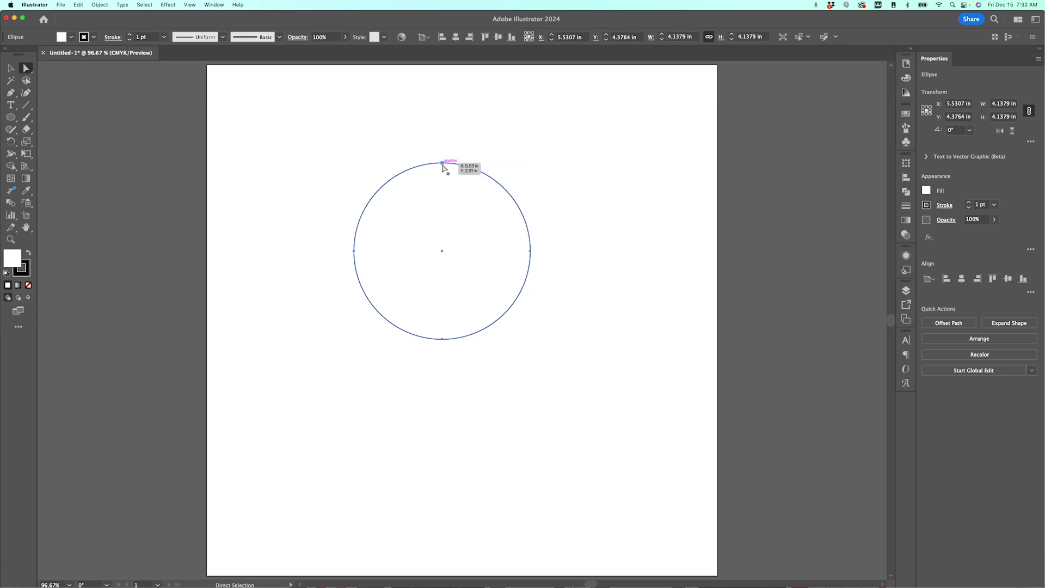
click(442, 163)
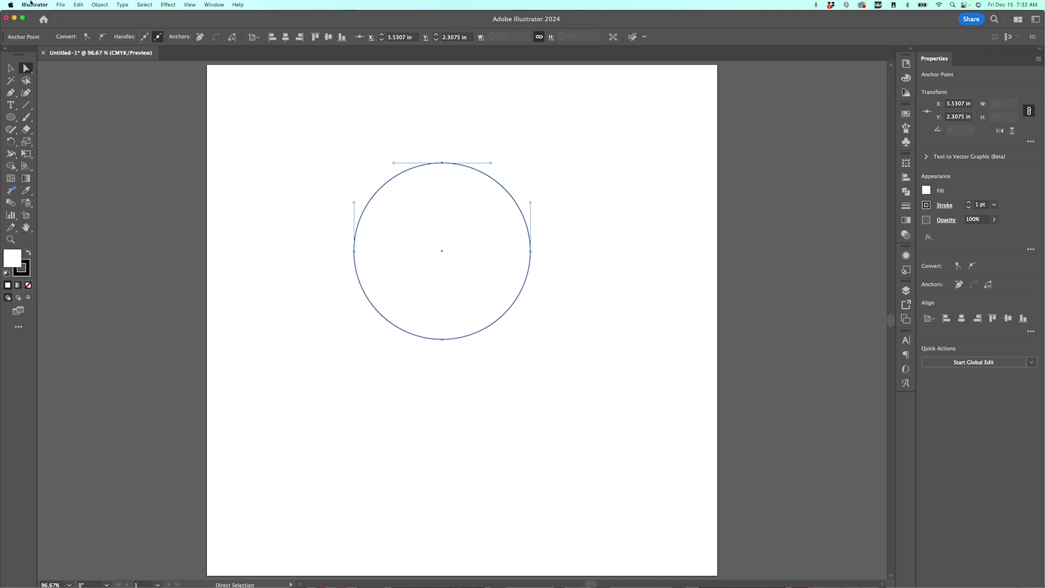
click(34, 4)
Raise the anchor display Size slider in Selection & Anchor Display preferences
mouse_move(60, 31)
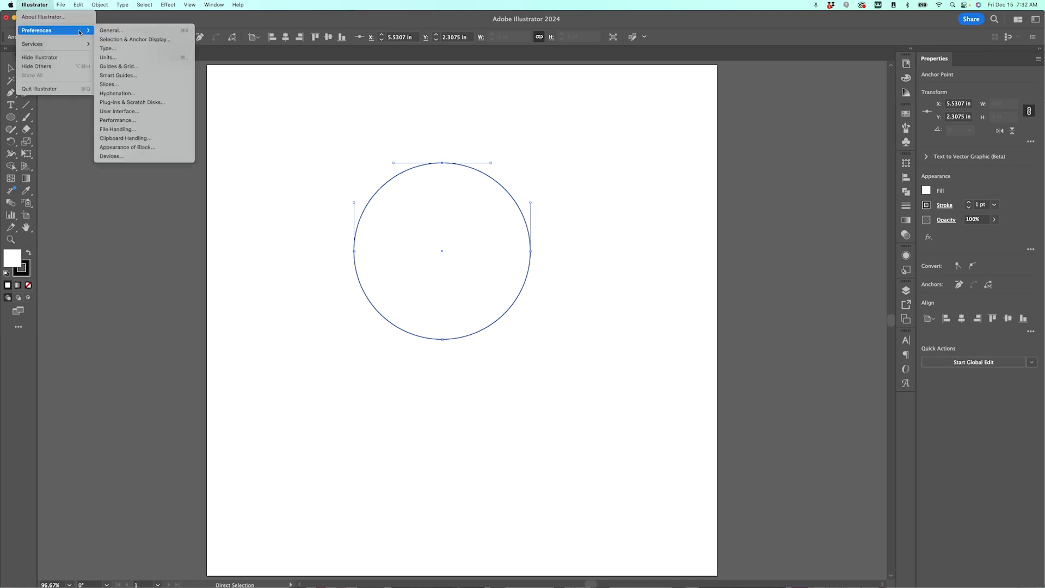
click(154, 39)
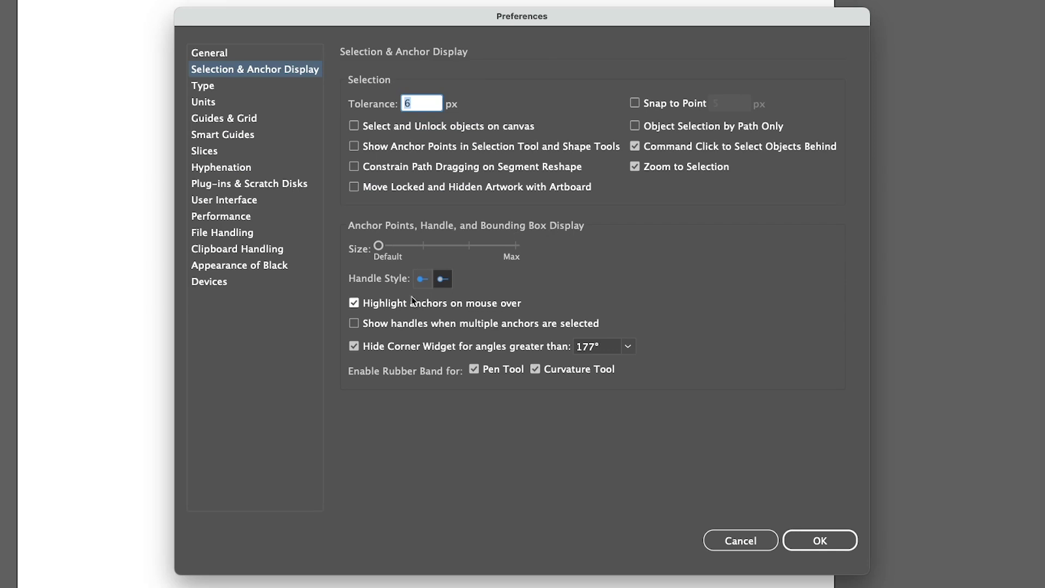
drag(379, 245, 443, 250)
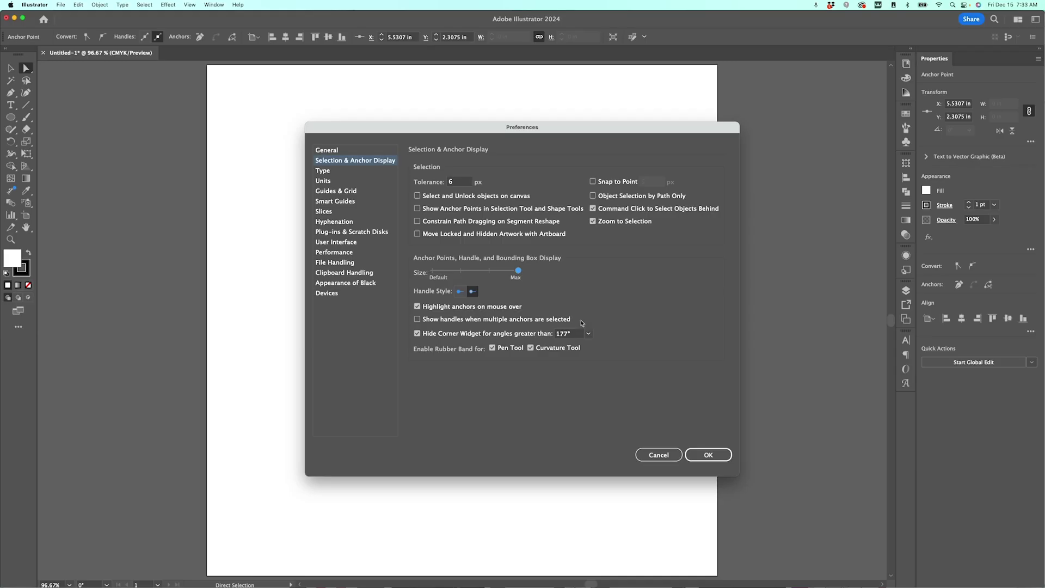
click(718, 461)
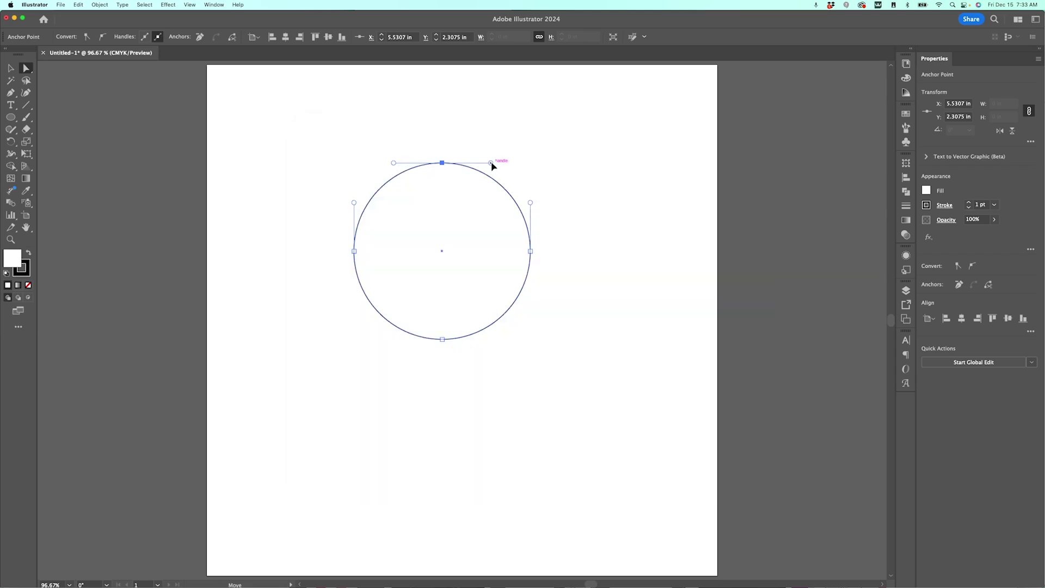
Drag the top anchor's right handle to reshape the curve, then delete the circle
mouse_move(491, 163)
mouse_down()
mouse_move(561, 163)
mouse_move(482, 163)
mouse_up()
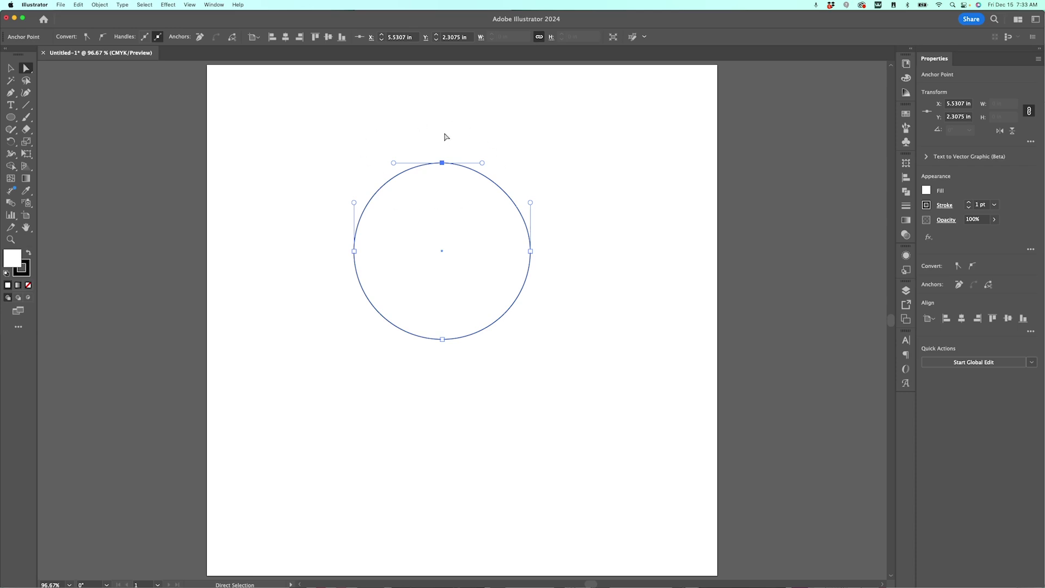
key(v)
key(Delete)
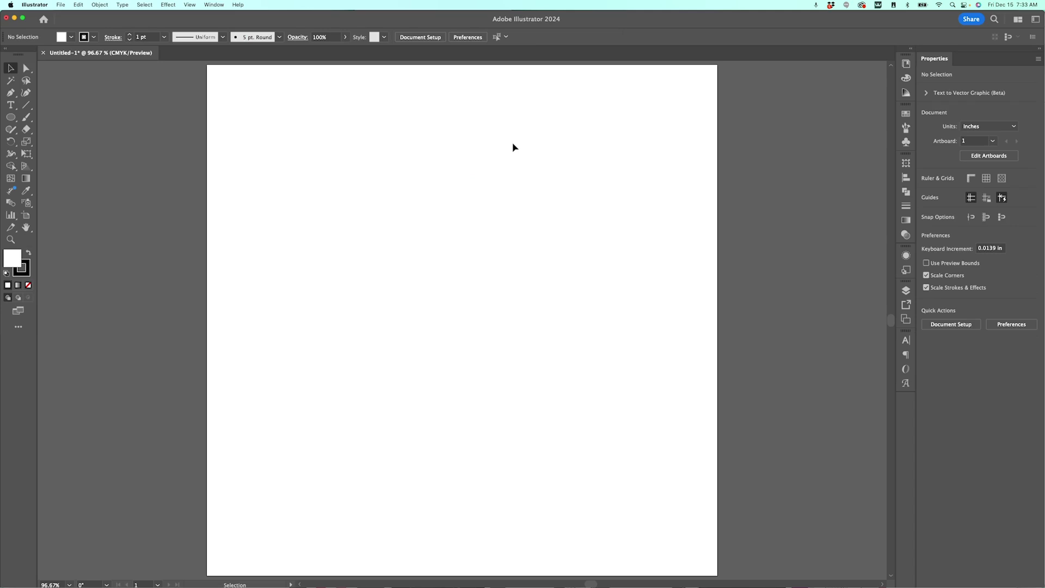
Hide and restore the panels with Tab, then show the two-point perspective grid
key(Tab)
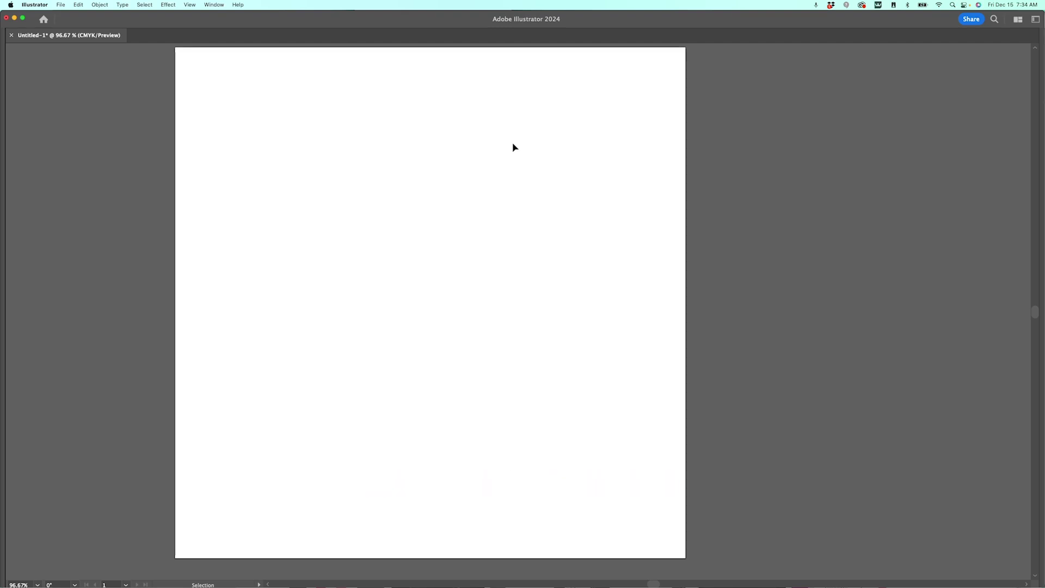
key(Tab)
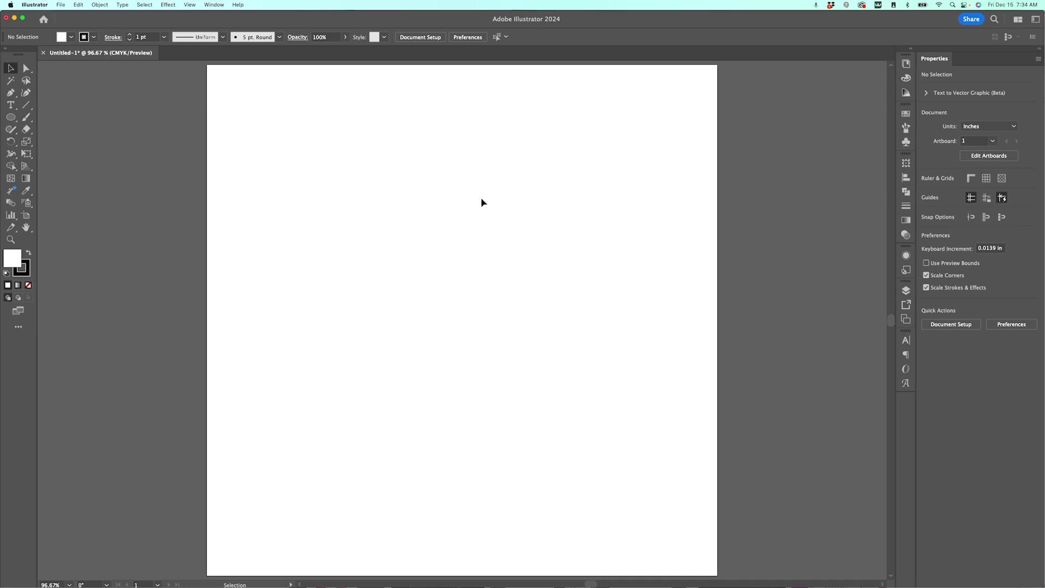
key(super+shift+i)
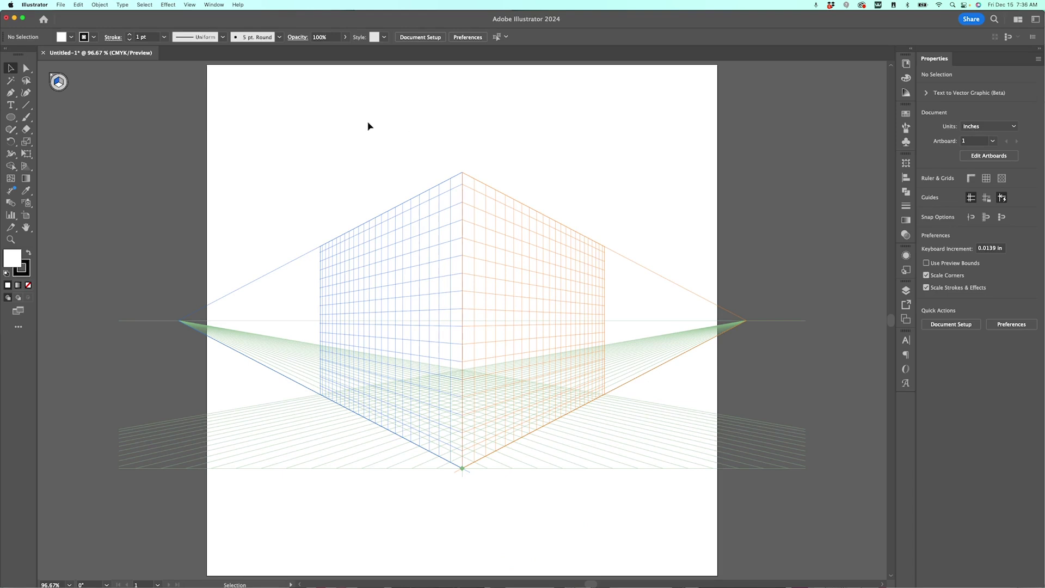
click(189, 4)
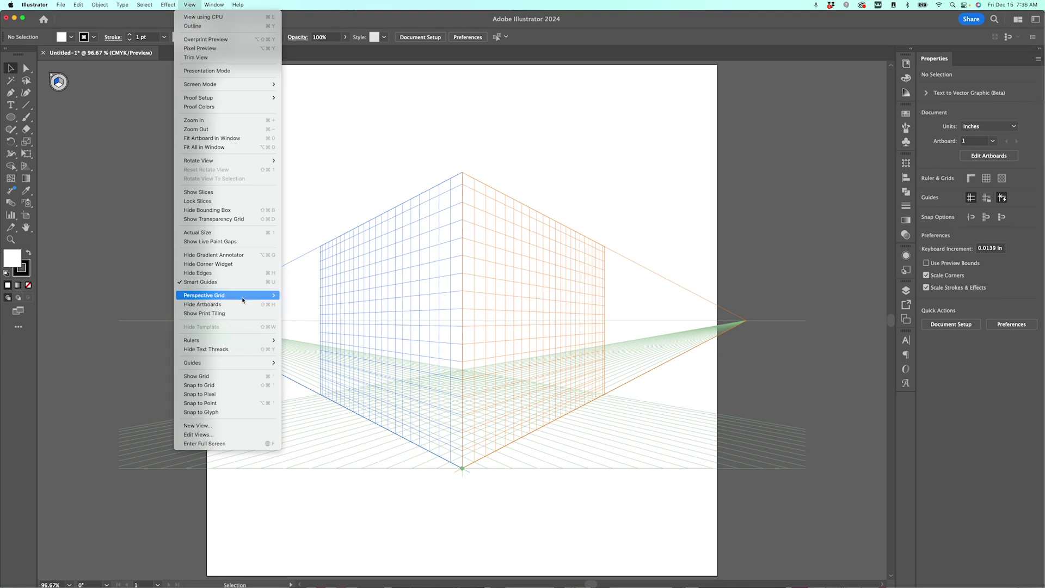
mouse_move(245, 295)
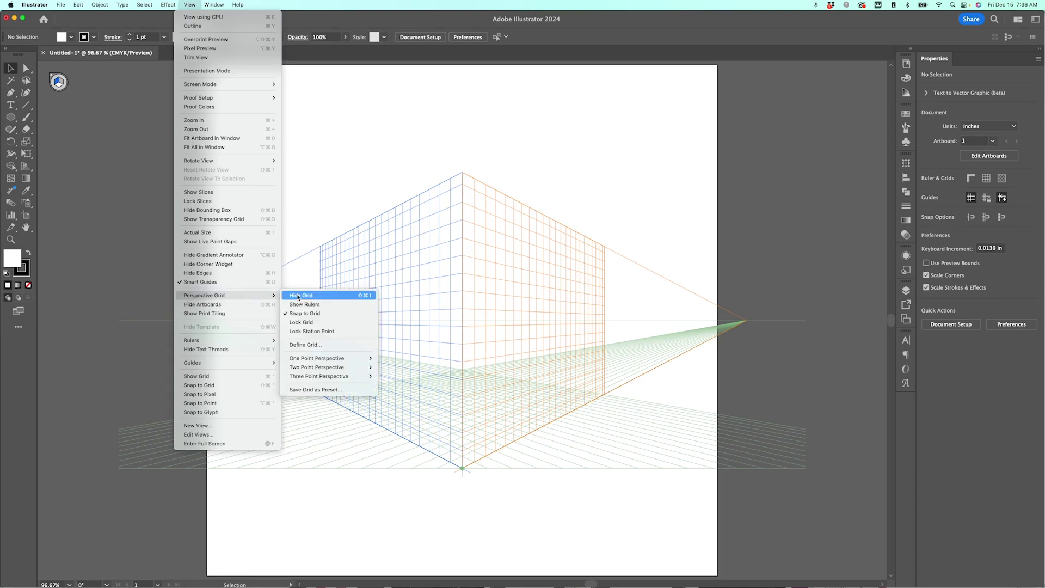
click(344, 148)
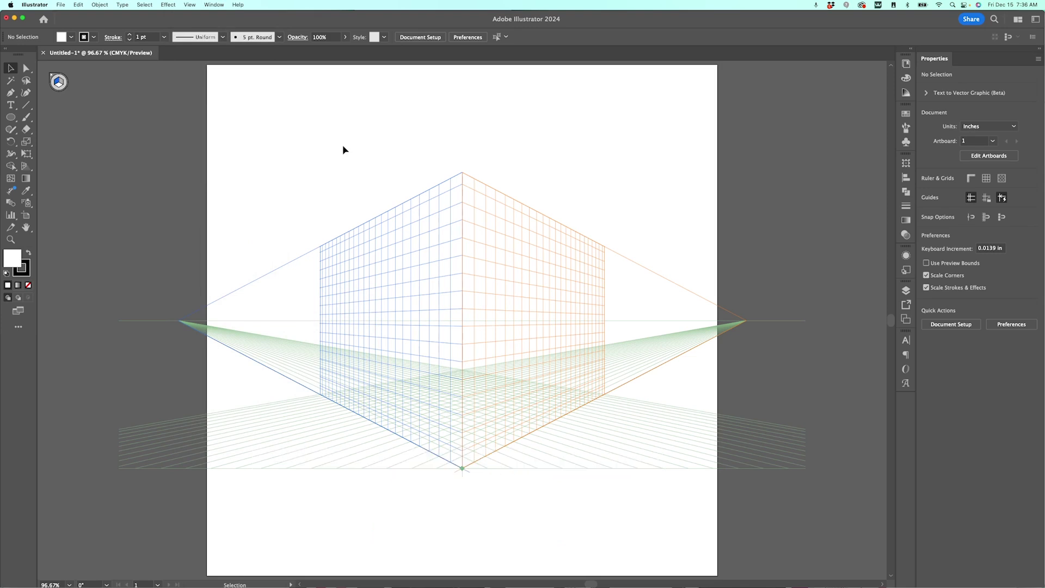
Hide the perspective grid and place the yellow circle beside the green one
key(super+shift+i)
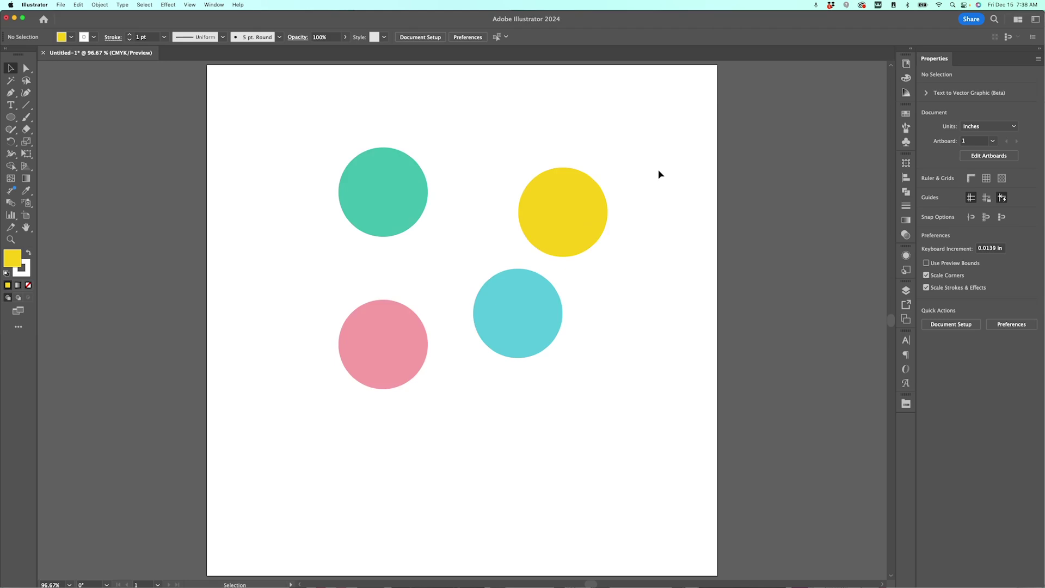
drag(600, 194, 572, 217)
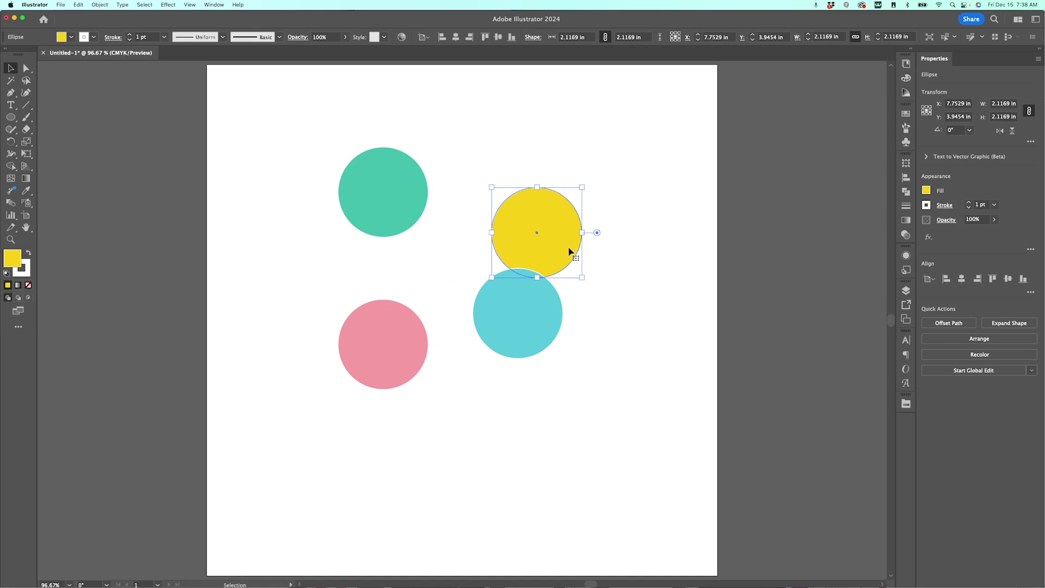
drag(563, 251, 507, 212)
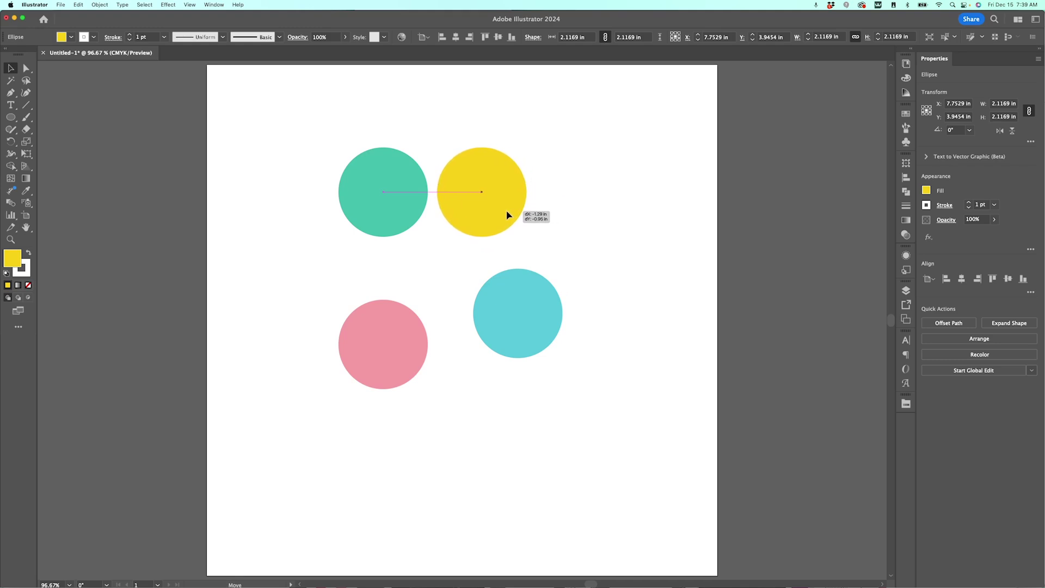
drag(507, 215, 506, 215)
click(411, 324)
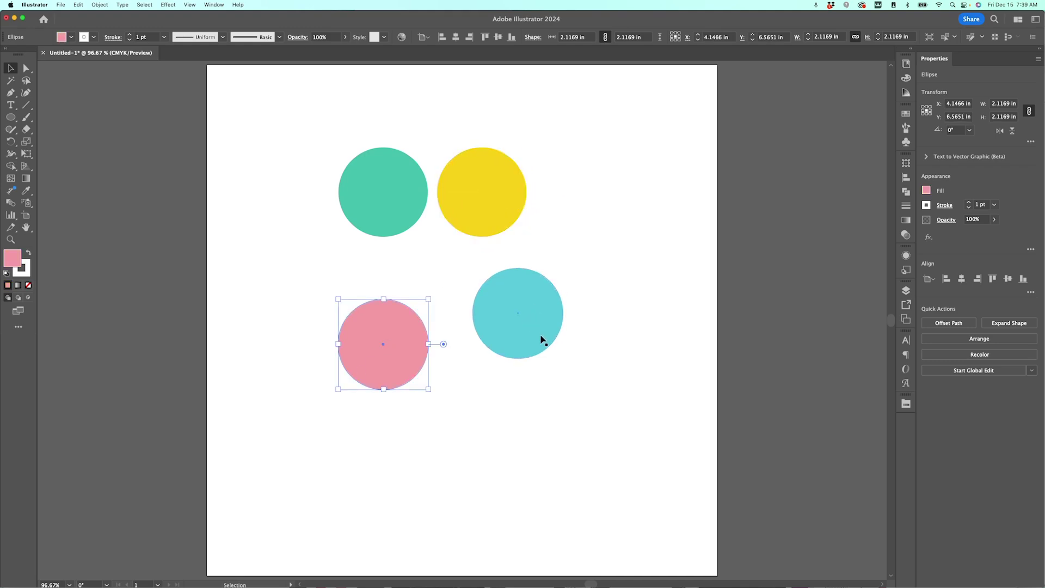
Put cyan under yellow and pink under green, then select and group all four circles
drag(521, 339, 582, 218)
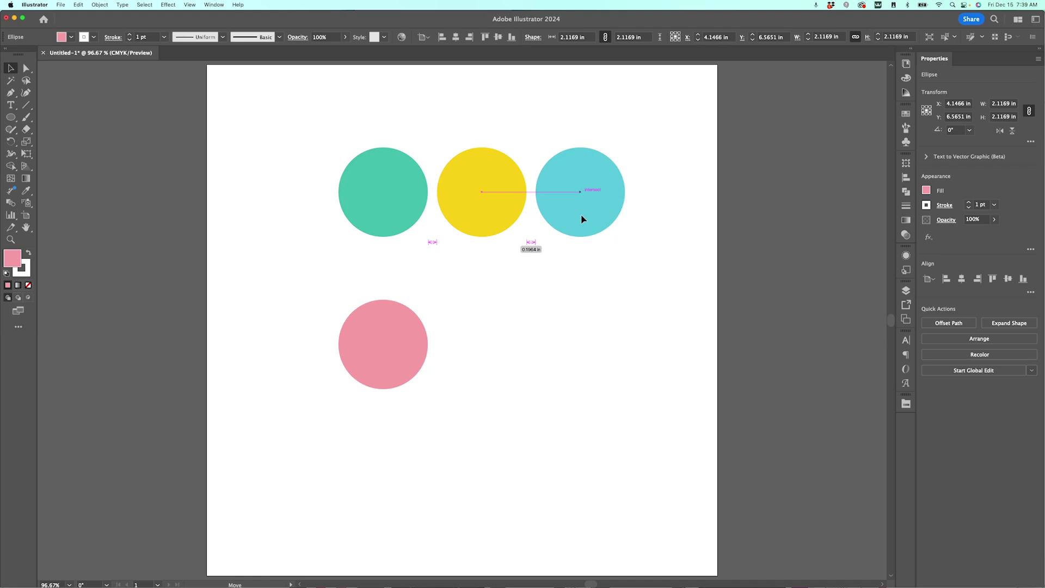
drag(586, 188, 485, 286)
click(378, 354)
drag(387, 362, 388, 316)
drag(300, 125, 546, 368)
key(super+g)
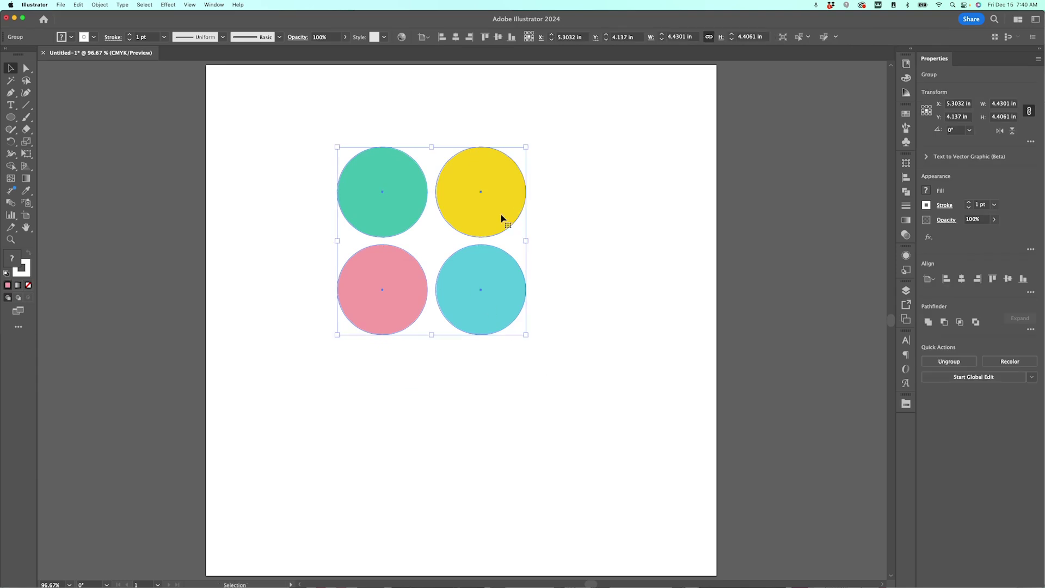
Move the circle group to X 6 in, Y 6 in and deselect it
drag(502, 217, 533, 299)
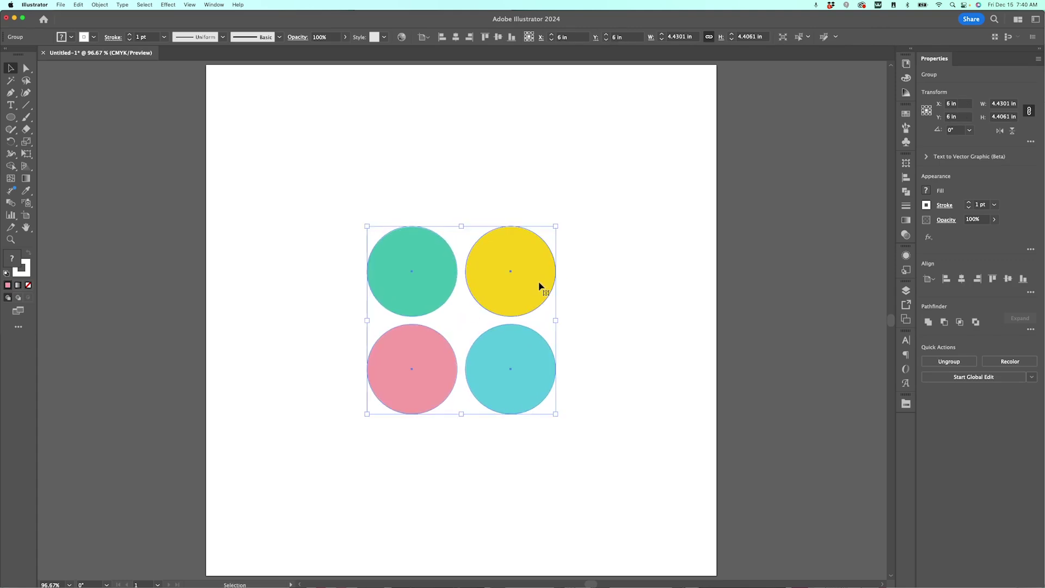
click(622, 237)
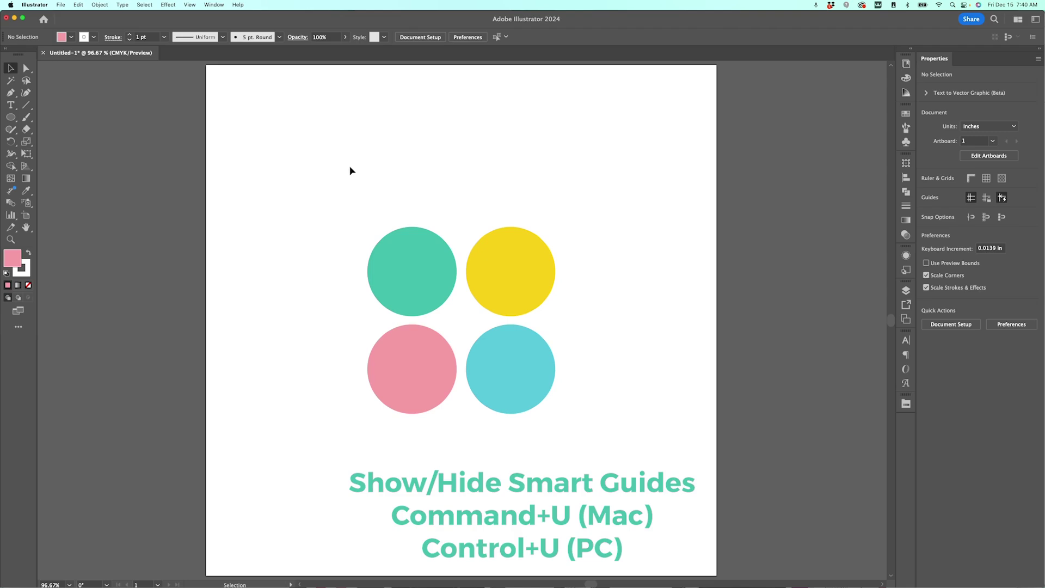
Turn off Smart Guides from the View menu, then reopen the View menu
click(190, 5)
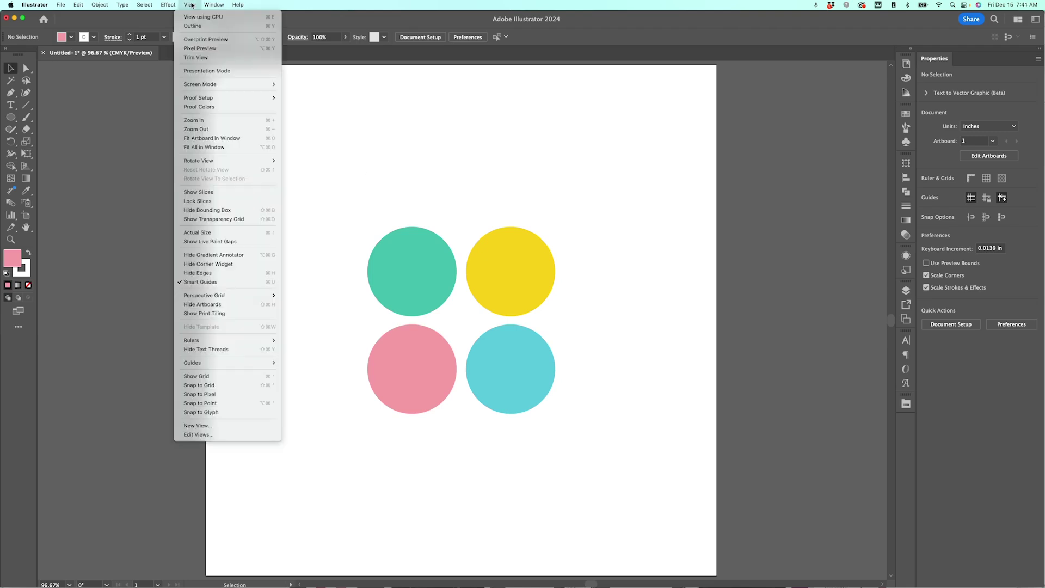
click(233, 281)
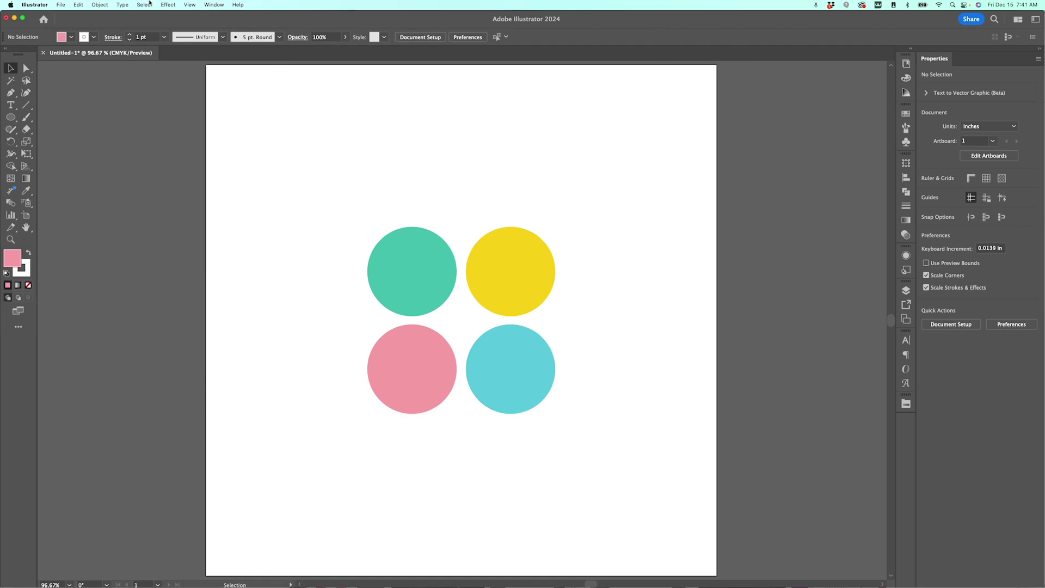
click(188, 5)
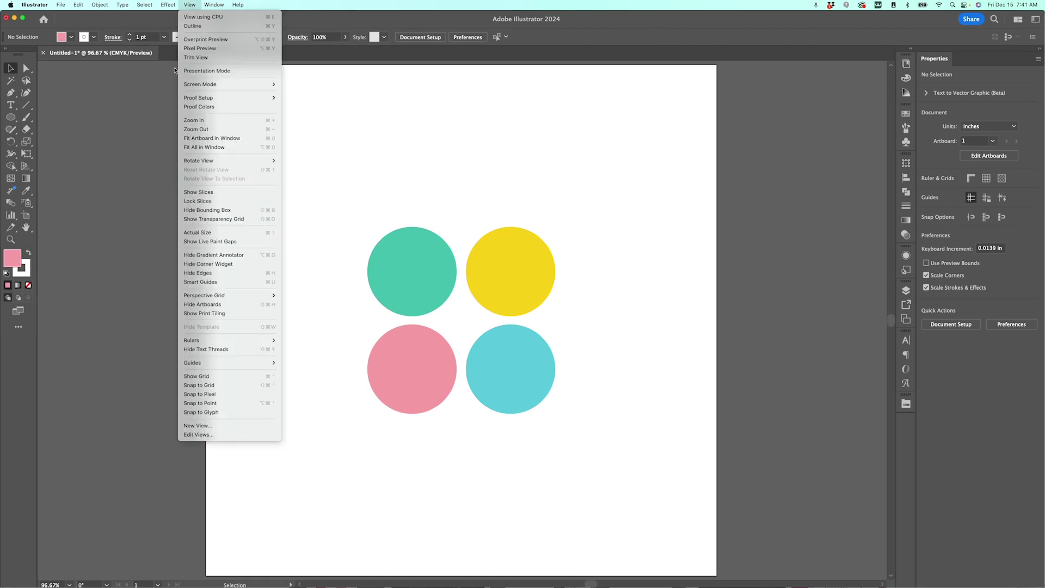
Show the grid, enable Snap to Grid, and nudge the circle group onto the grid
click(236, 377)
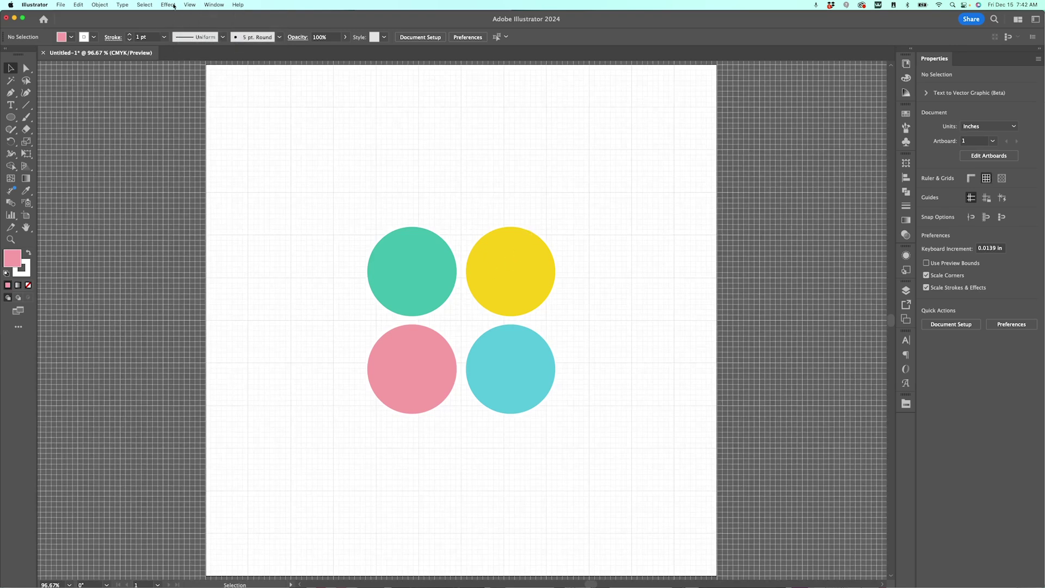
click(189, 5)
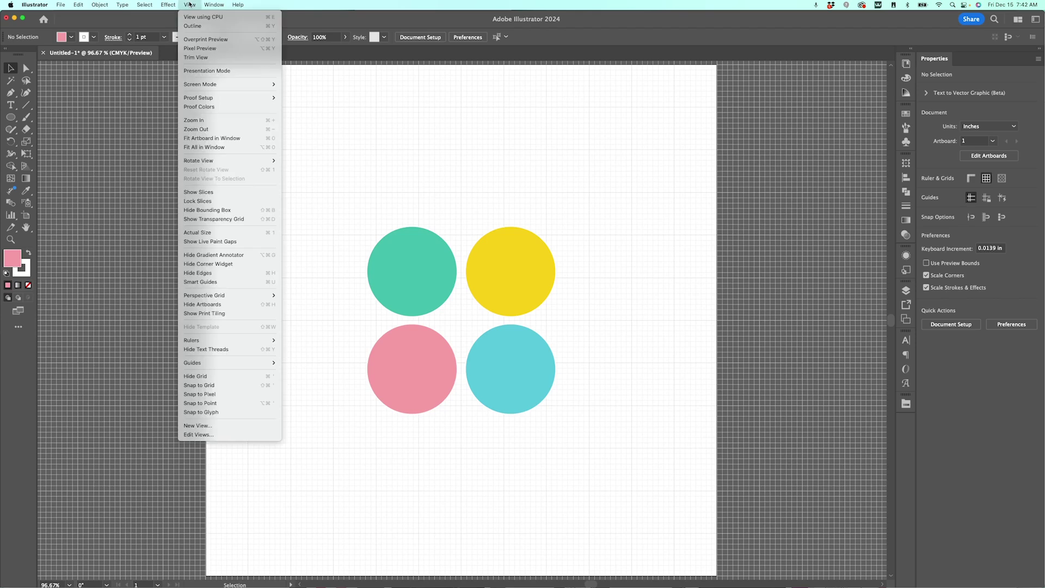
click(213, 385)
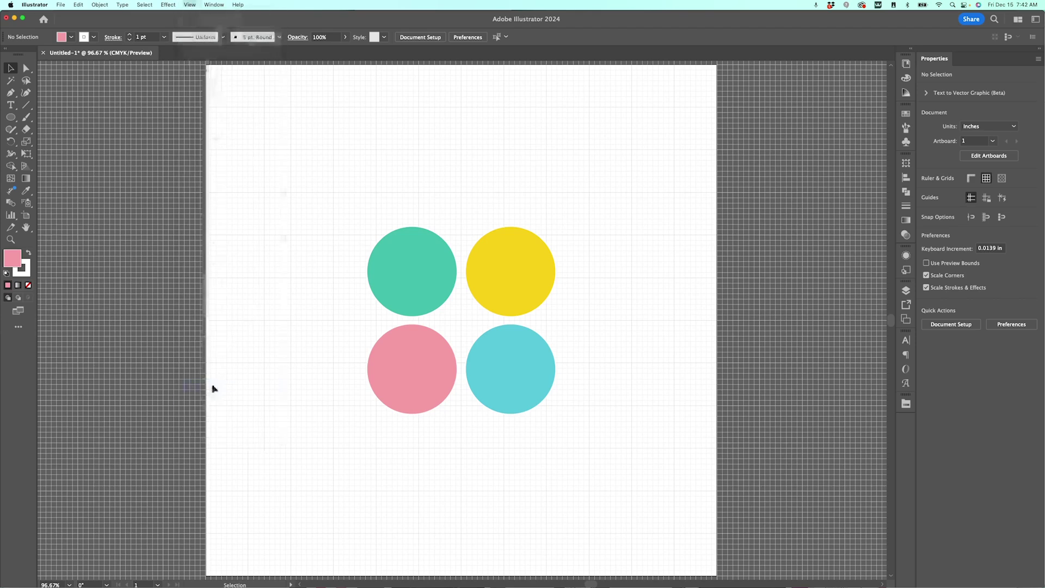
click(414, 259)
mouse_move(414, 259)
mouse_down()
mouse_move(409, 230)
mouse_move(402, 243)
mouse_move(411, 254)
mouse_move(403, 257)
mouse_move(403, 238)
mouse_move(427, 231)
mouse_move(419, 225)
mouse_move(405, 253)
mouse_up()
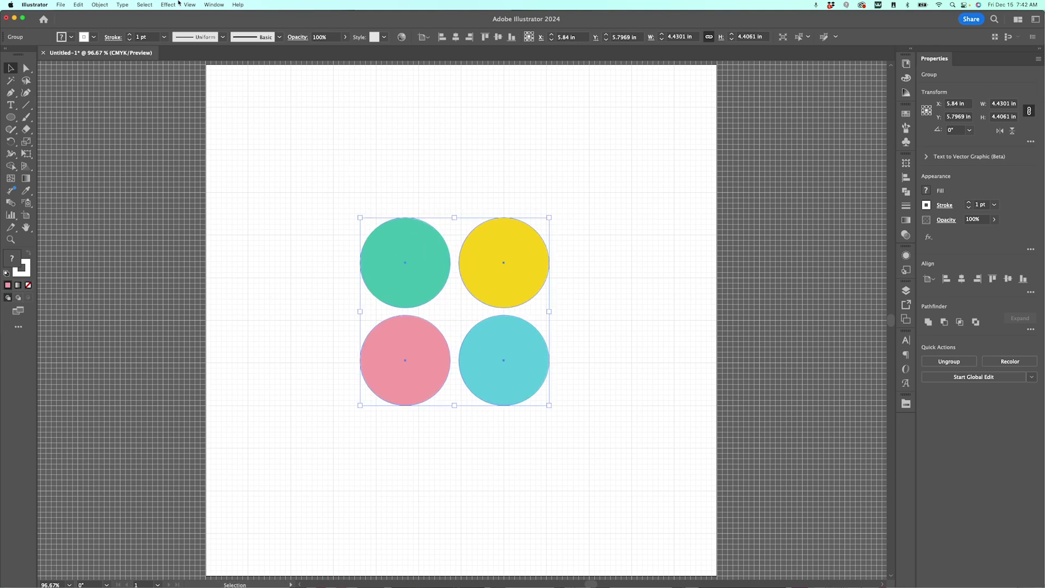
Switch Snap to Grid off and move the circle group down and right
click(168, 4)
click(168, 4)
click(190, 4)
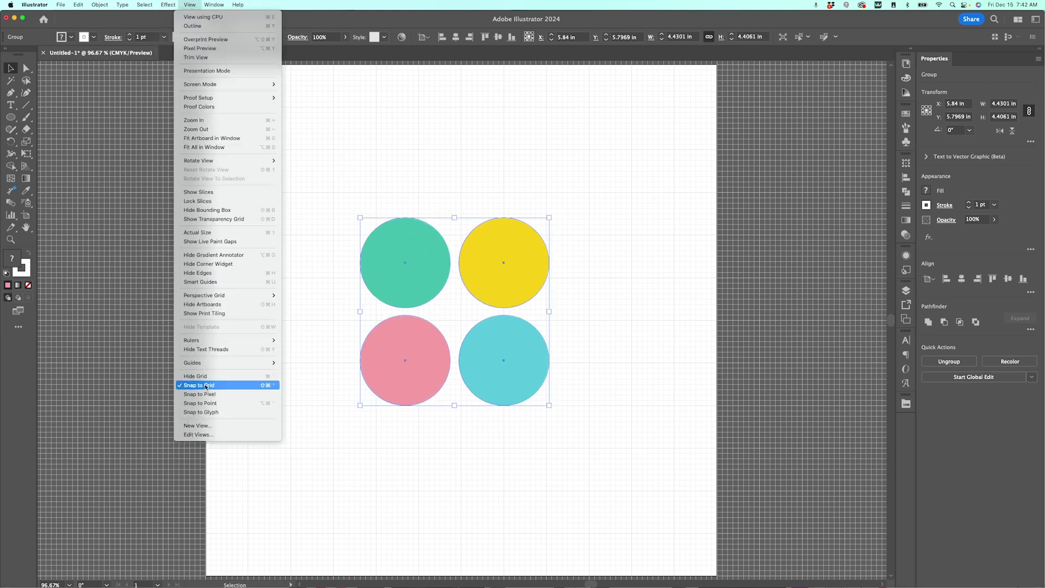
mouse_move(431, 263)
mouse_down()
mouse_move(414, 266)
mouse_move(426, 261)
mouse_move(446, 314)
mouse_move(497, 259)
mouse_move(429, 238)
mouse_move(446, 285)
mouse_move(449, 259)
mouse_up()
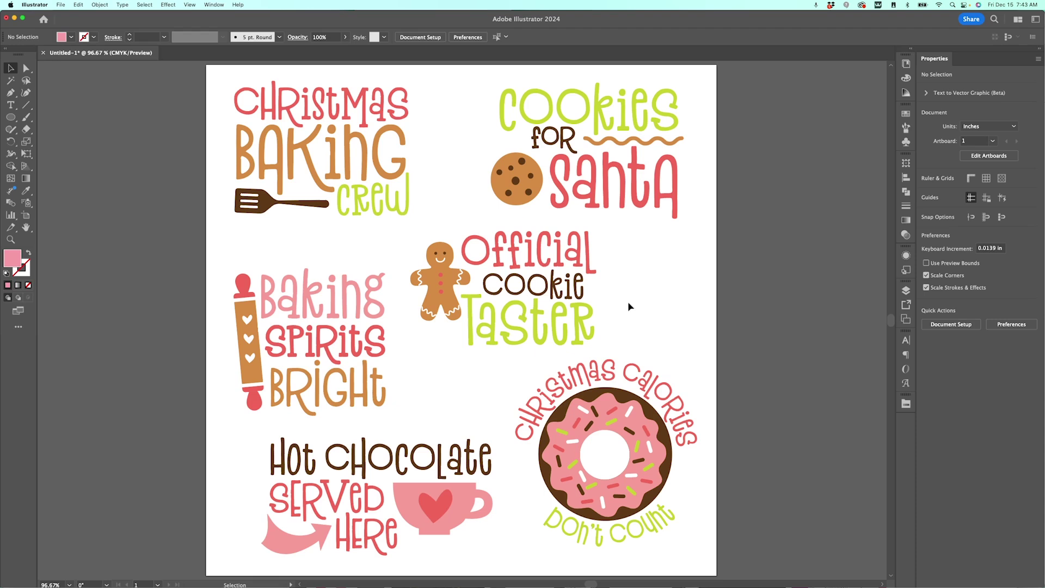
click(606, 190)
double_click(538, 173)
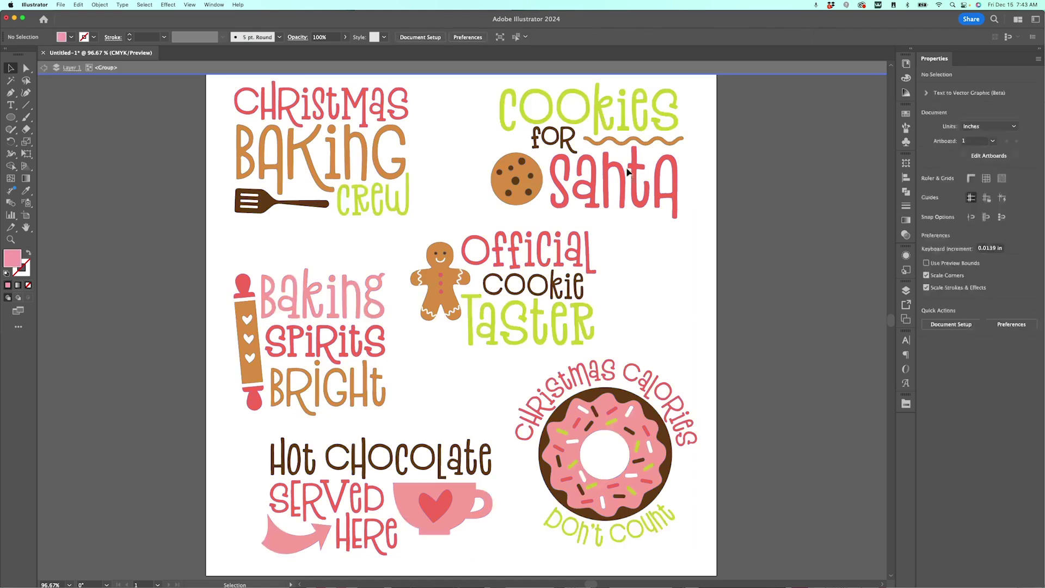
click(625, 173)
double_click(621, 173)
click(619, 173)
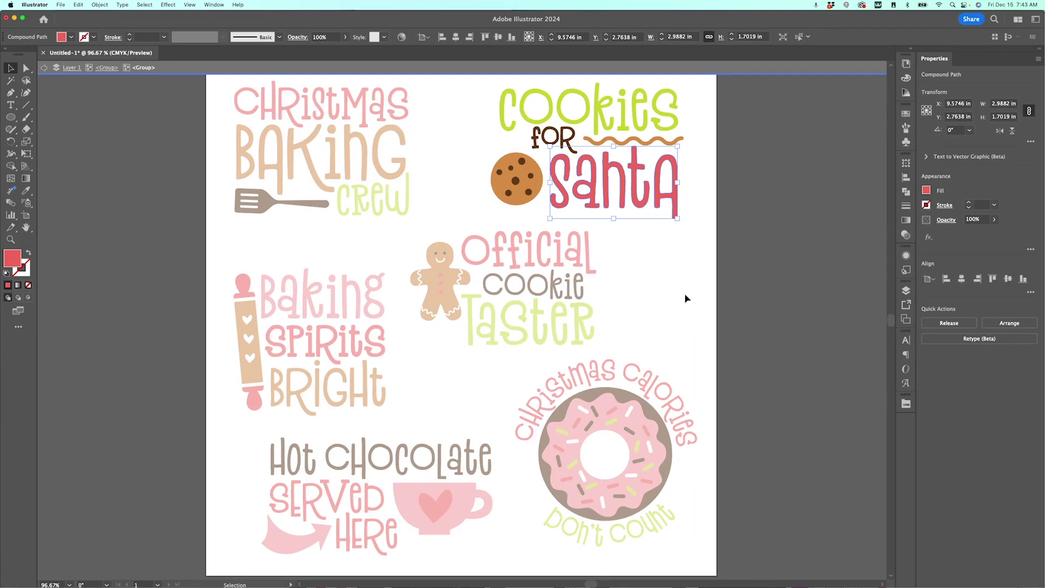
double_click(662, 344)
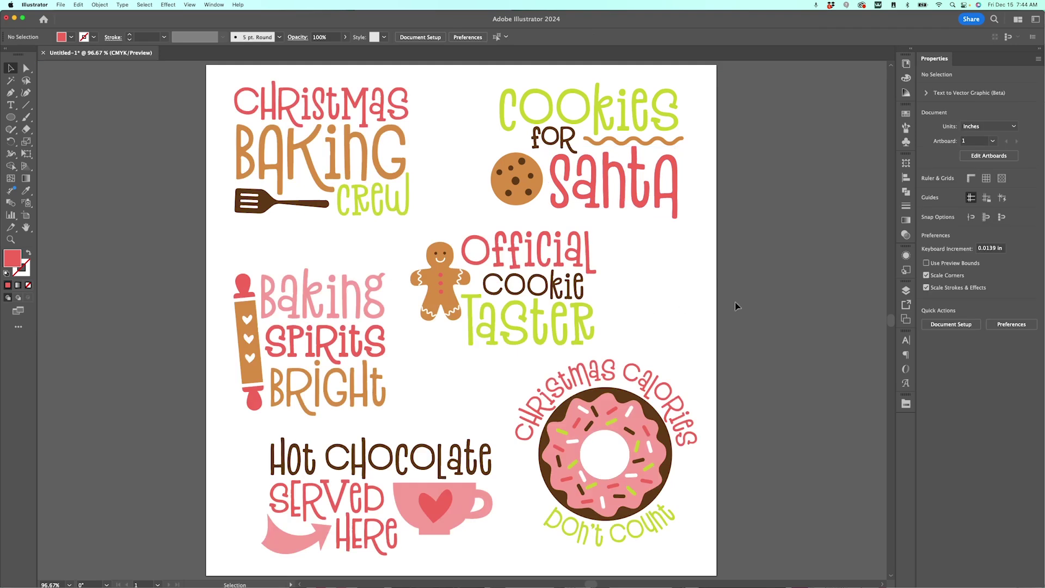
click(906, 290)
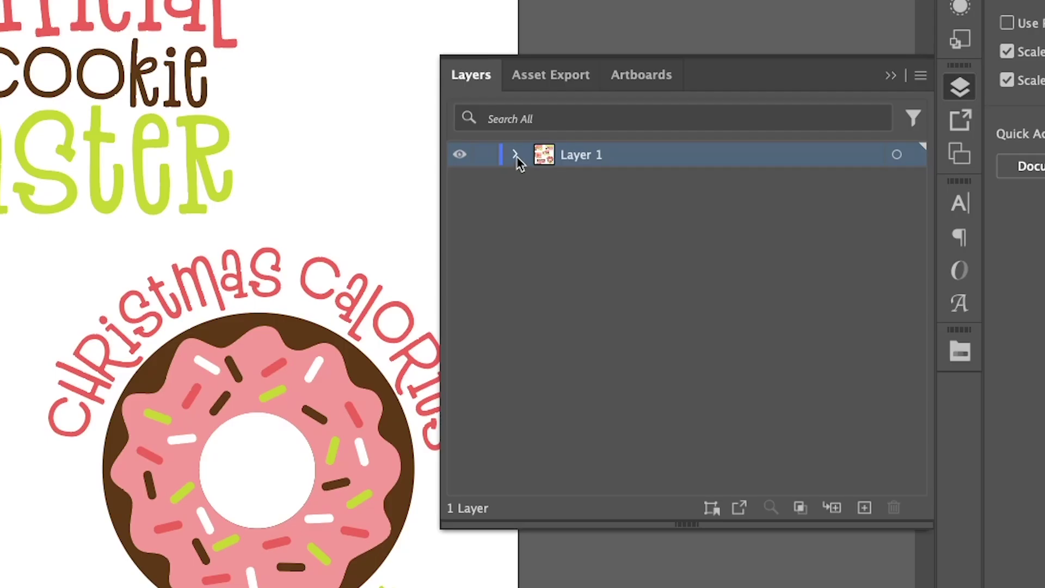
Expand Layer 1 and its nested groups, then target the SERVED HERE compound path
click(515, 155)
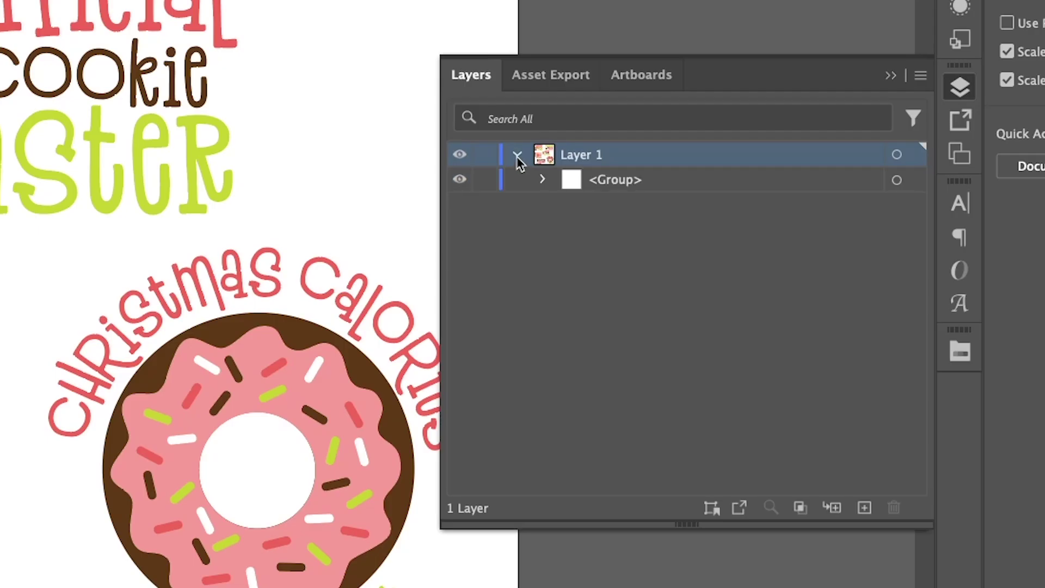
click(544, 180)
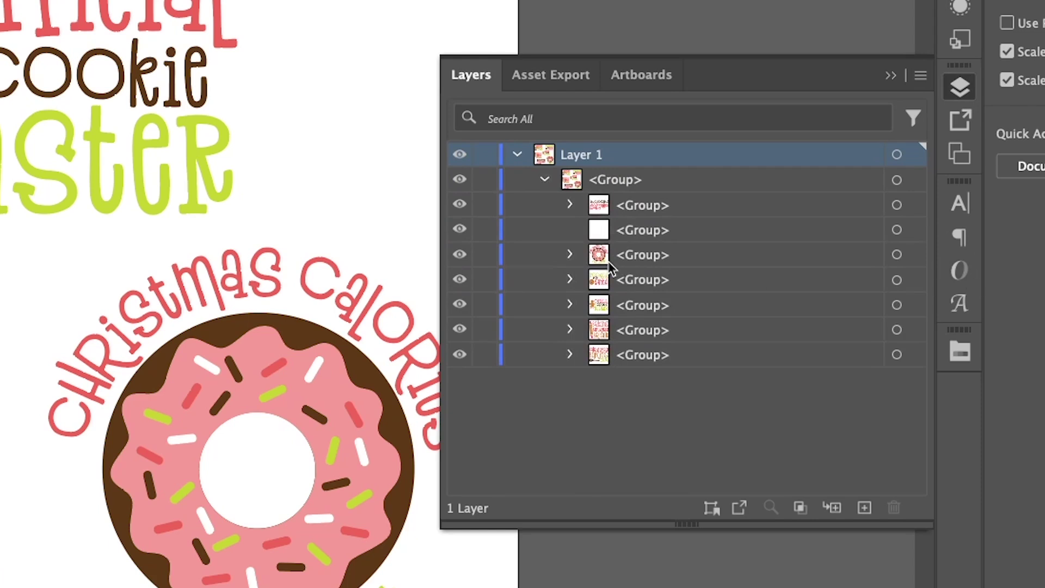
click(569, 205)
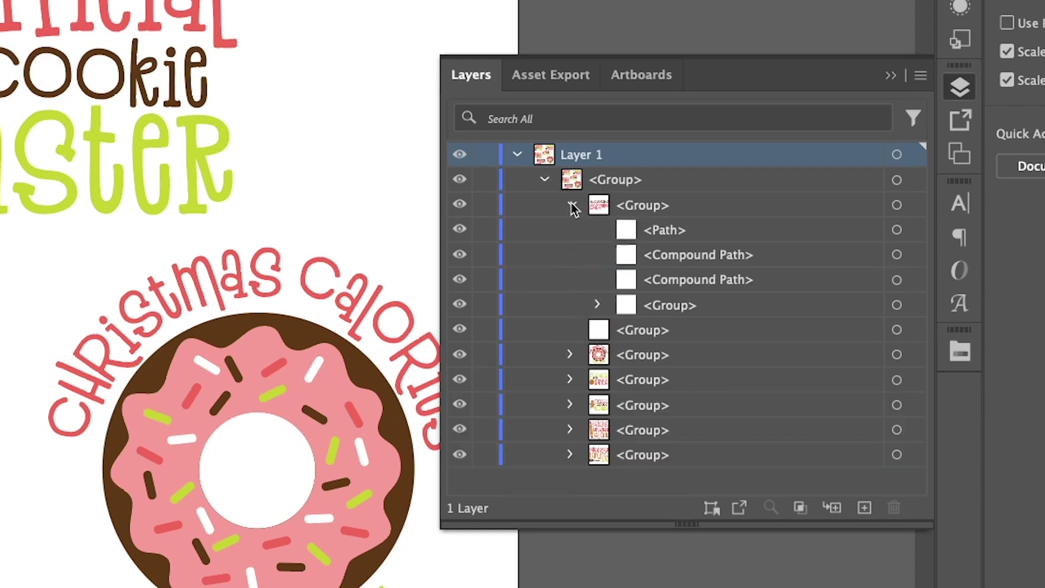
click(896, 255)
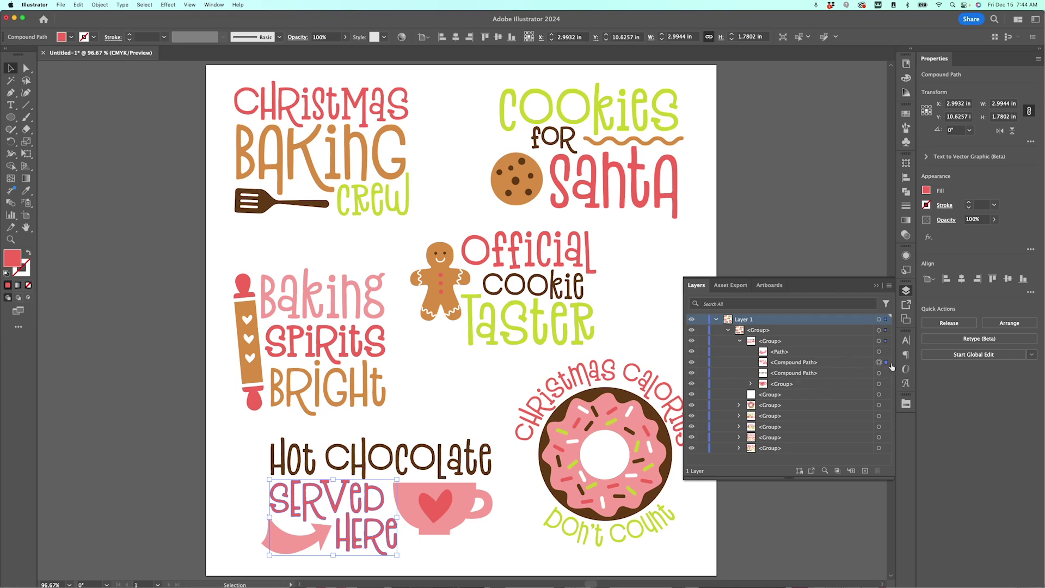
Select every object sharing the SERVED HERE lettering's coral-red fill with Select > Same > Fill Color
click(144, 4)
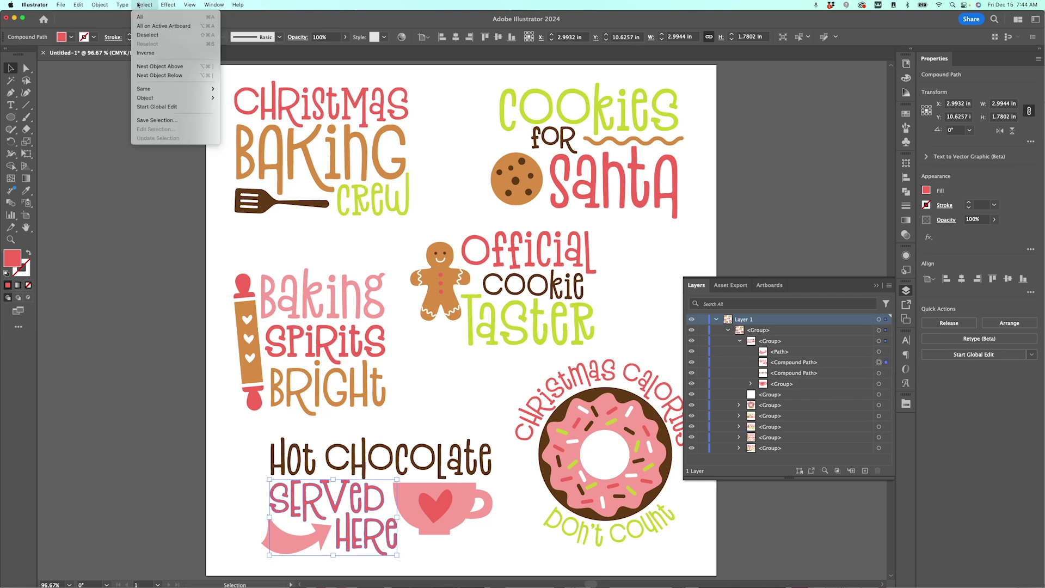
mouse_move(182, 88)
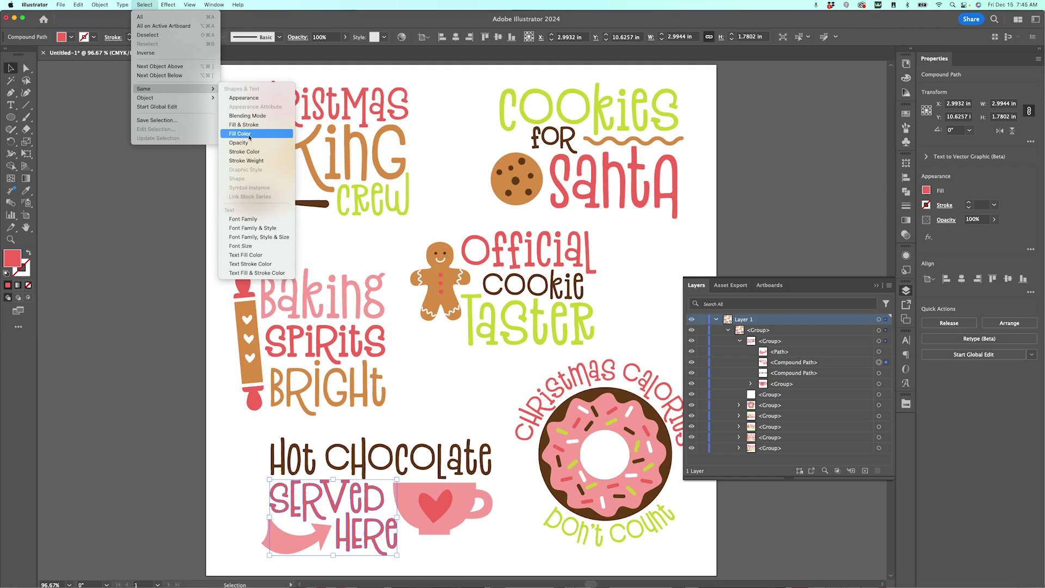
click(249, 138)
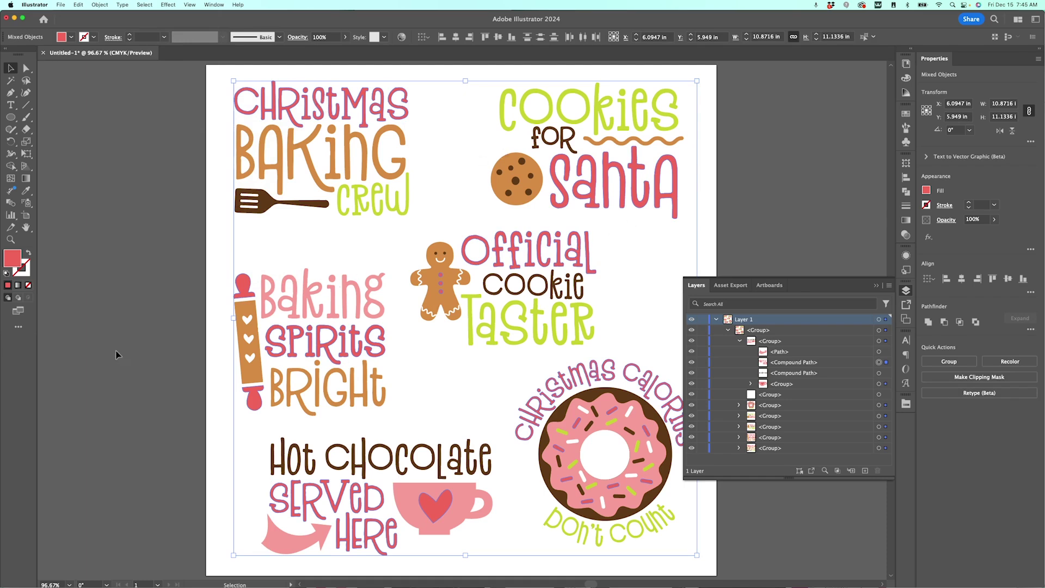
double_click(16, 258)
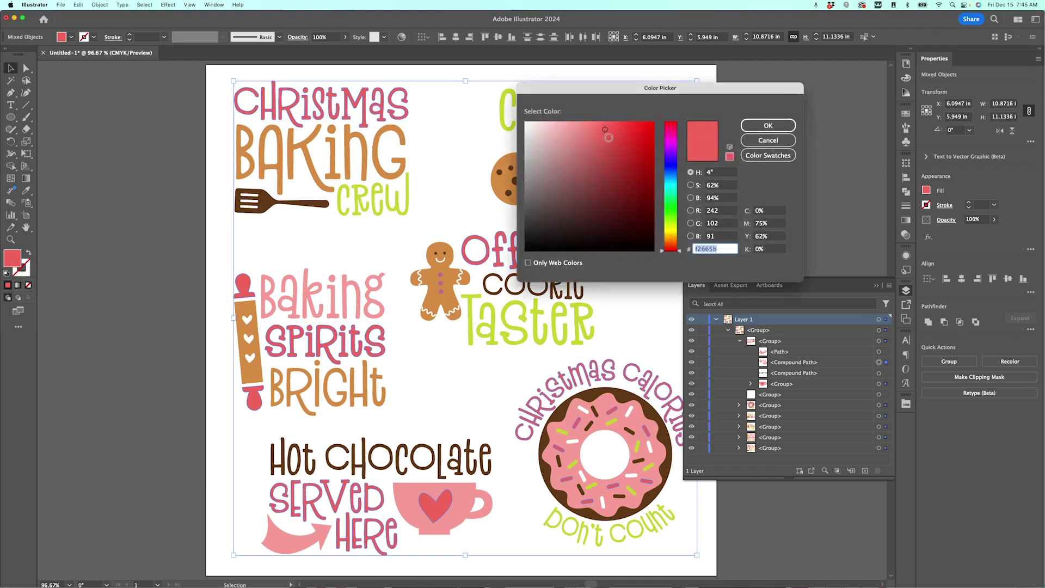
Change the shared fill to deeper red hex db1b12, then deselect to view the recoloured sheet
text(ef645e)
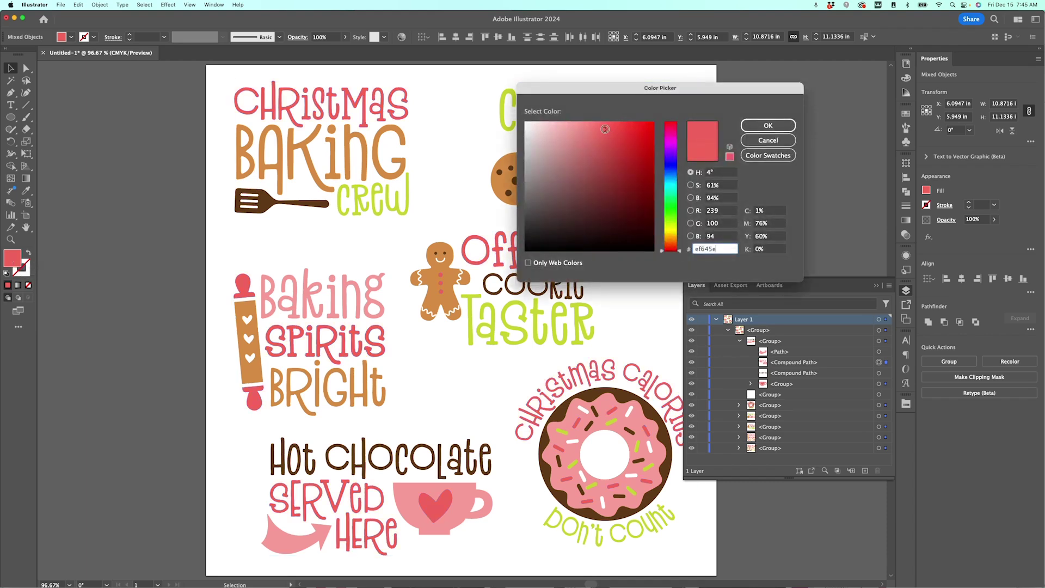
mouse_move(605, 129)
mouse_down()
mouse_move(557, 149)
mouse_move(572, 207)
mouse_move(590, 218)
mouse_move(626, 168)
mouse_move(627, 138)
mouse_move(644, 140)
mouse_up()
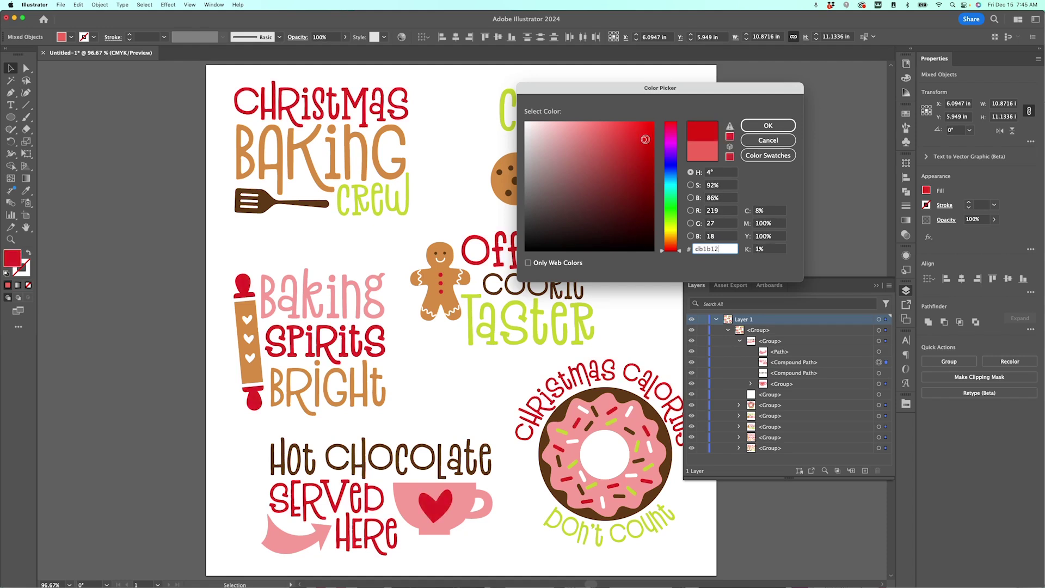
click(772, 126)
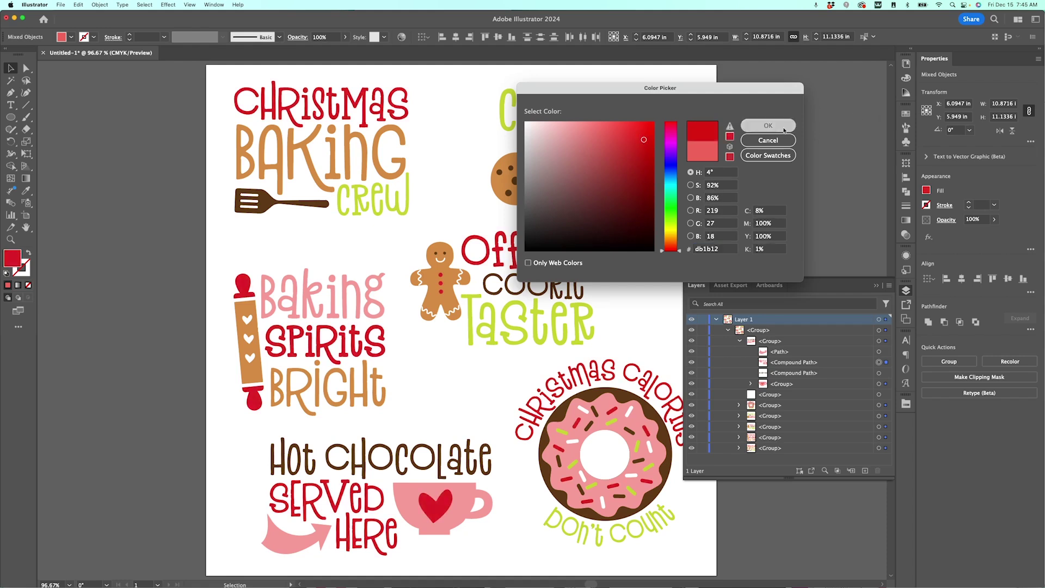
click(784, 131)
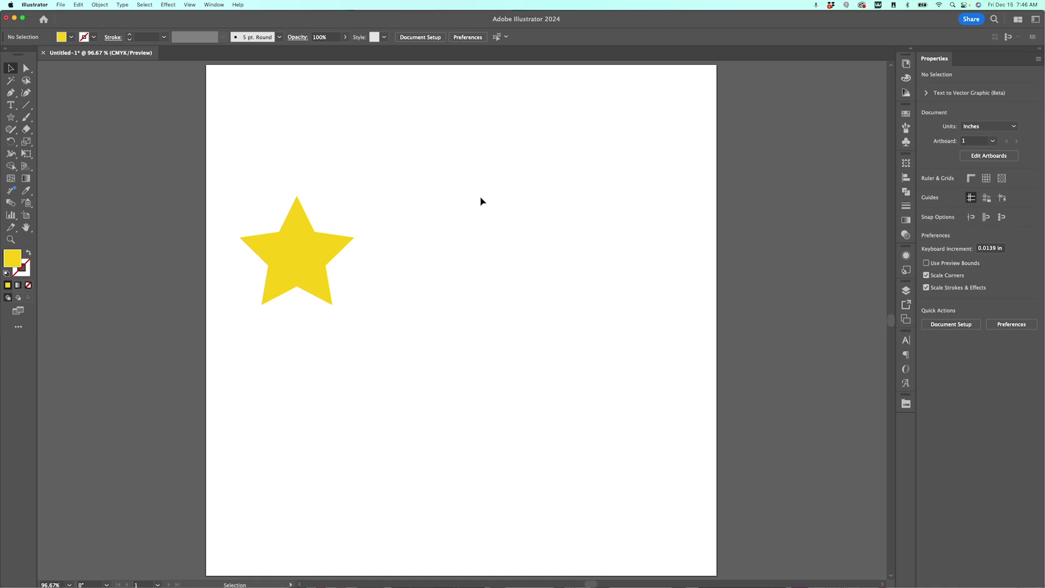
Alt-drag copies of the yellow star to make five, then duplicate all five up and right
click(298, 264)
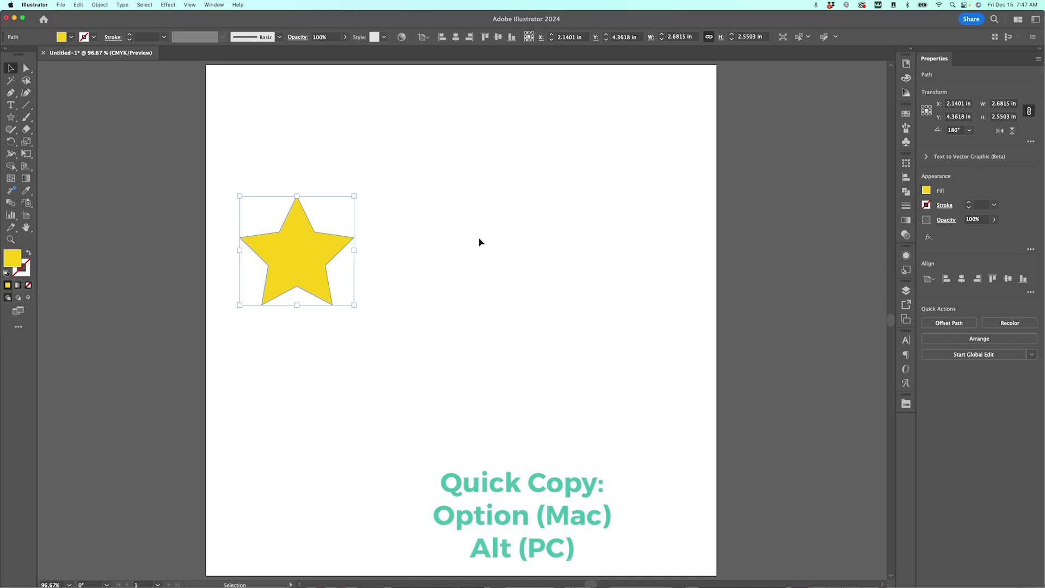
drag(282, 254, 576, 270)
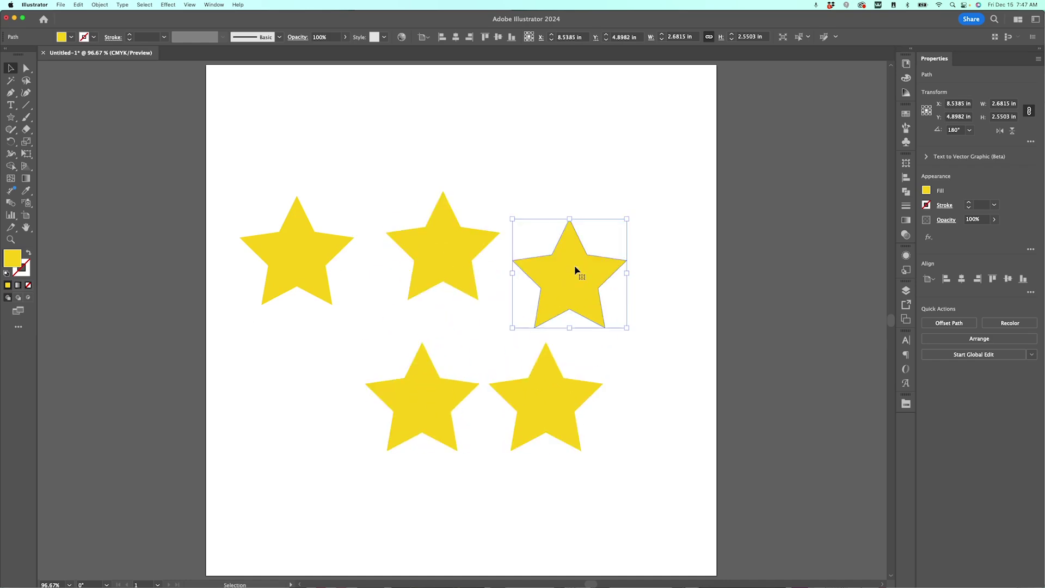
click(254, 179)
drag(250, 182, 674, 476)
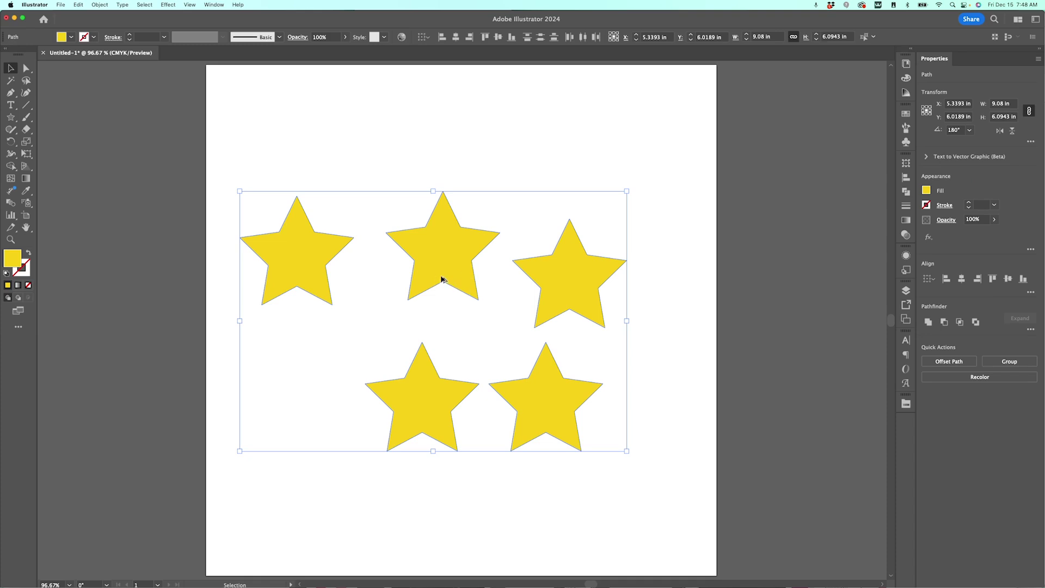
drag(441, 279, 487, 203)
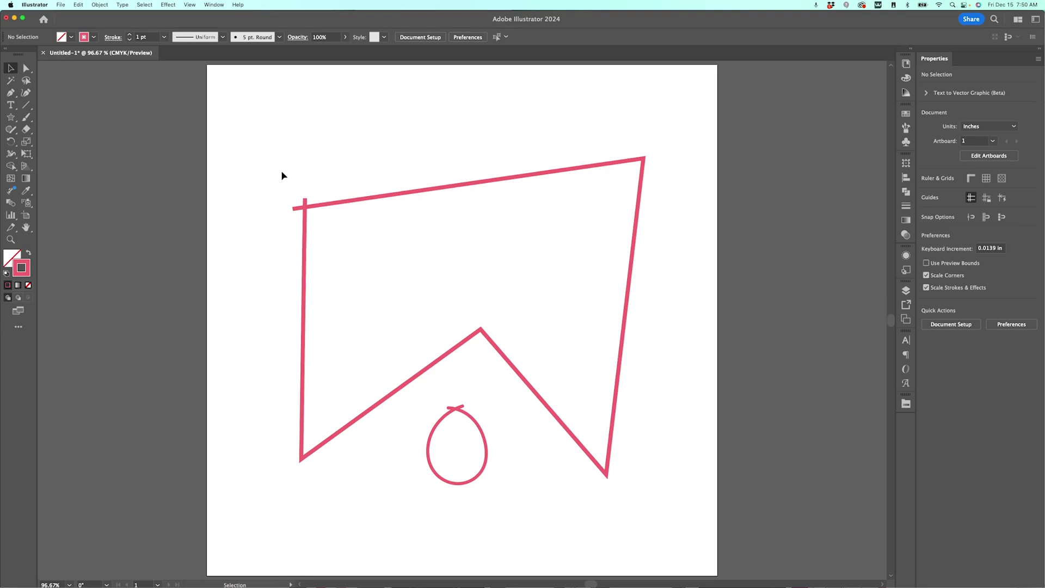
click(12, 129)
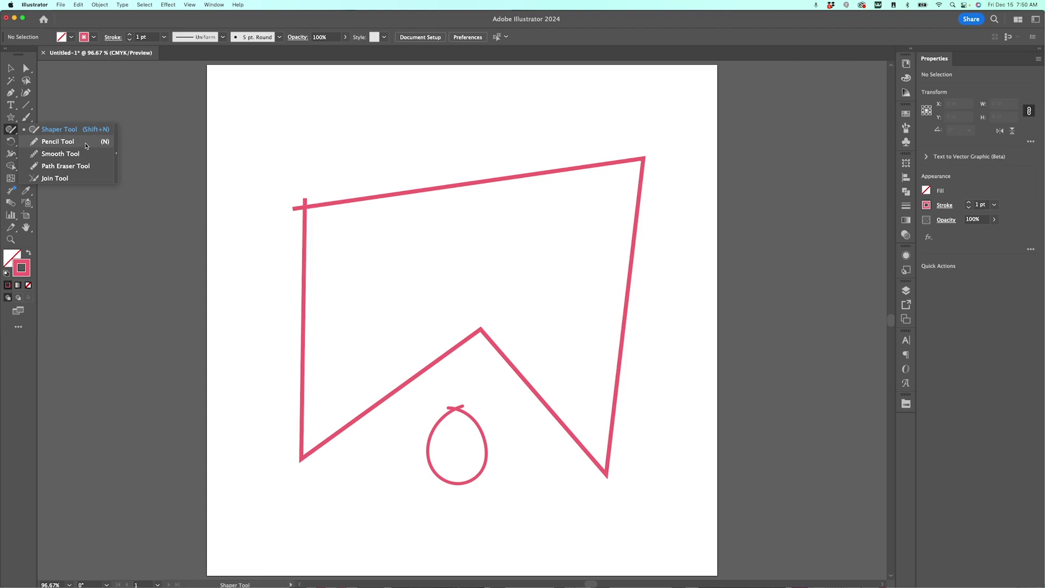
Use the Join Tool to merge the overlapping ends at the banner's top-left corner and loop top
click(62, 178)
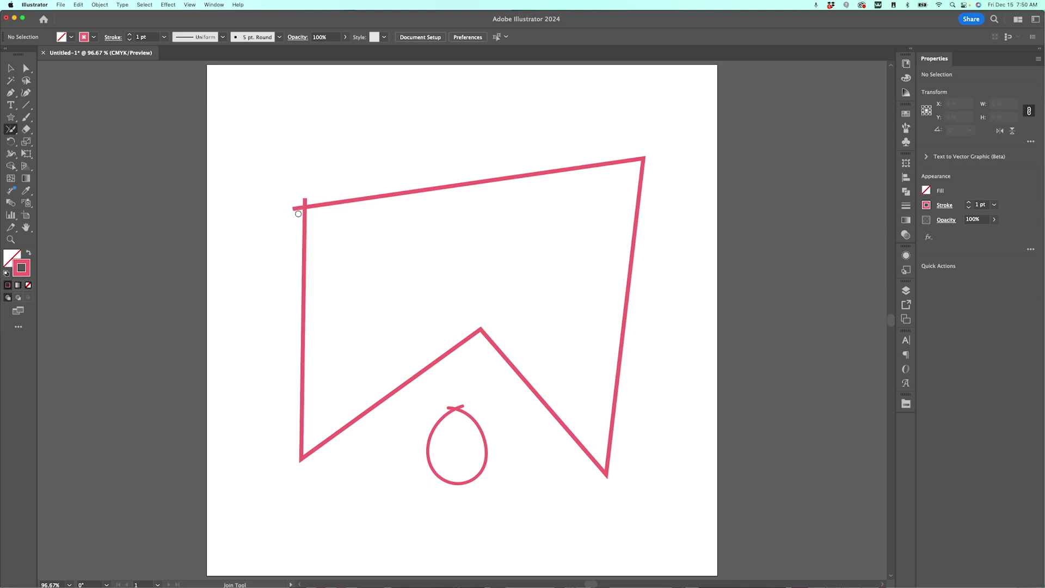
drag(297, 212, 305, 205)
drag(449, 410, 462, 409)
mouse_move(446, 410)
mouse_down()
mouse_move(465, 408)
mouse_move(455, 409)
mouse_up()
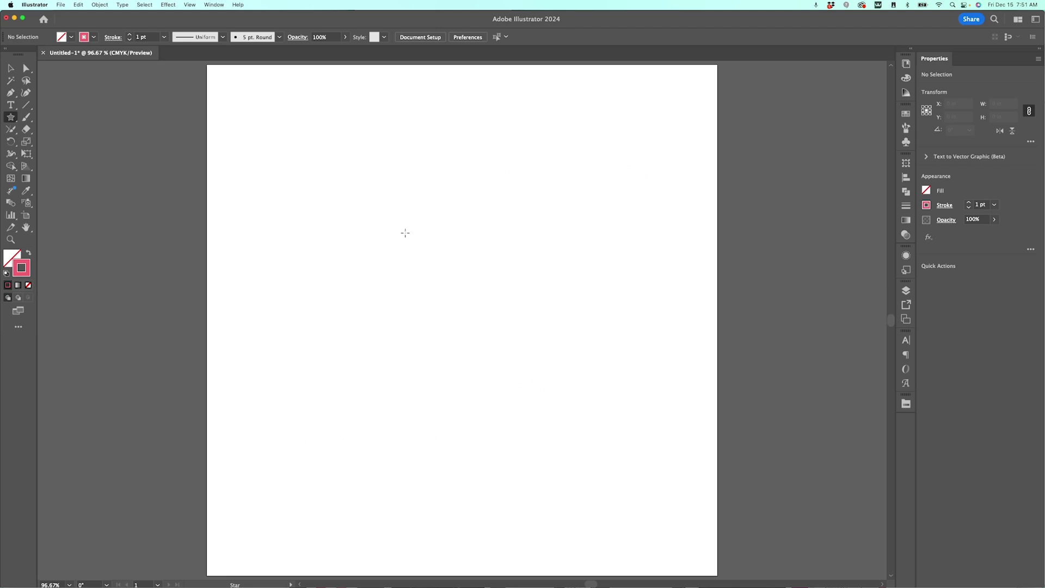
Draw a test star with the Star Tool, dismiss its settings dialog, and delete it
click(11, 120)
drag(483, 325, 600, 390)
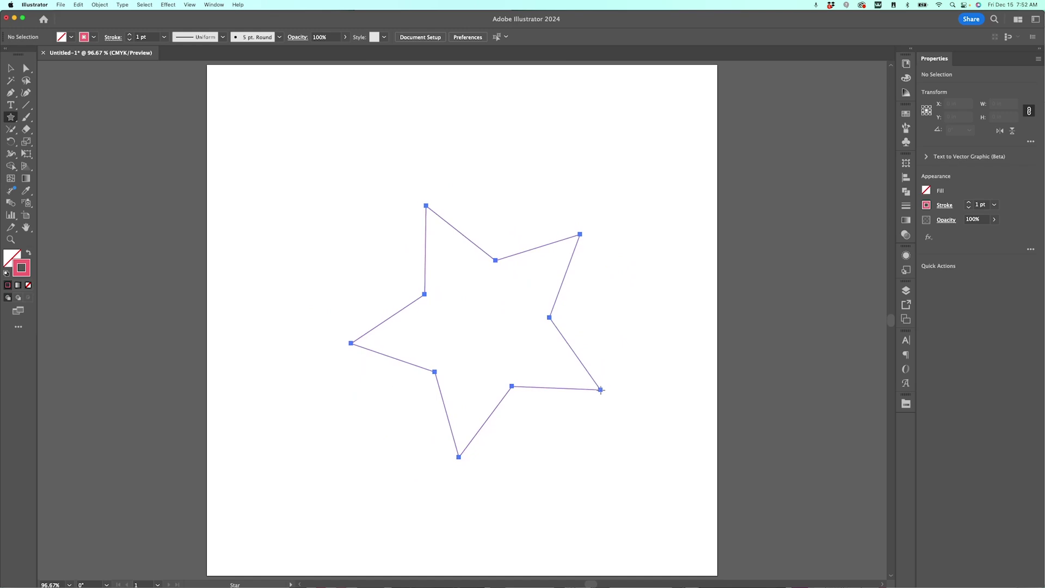
drag(600, 390, 600, 389)
click(351, 244)
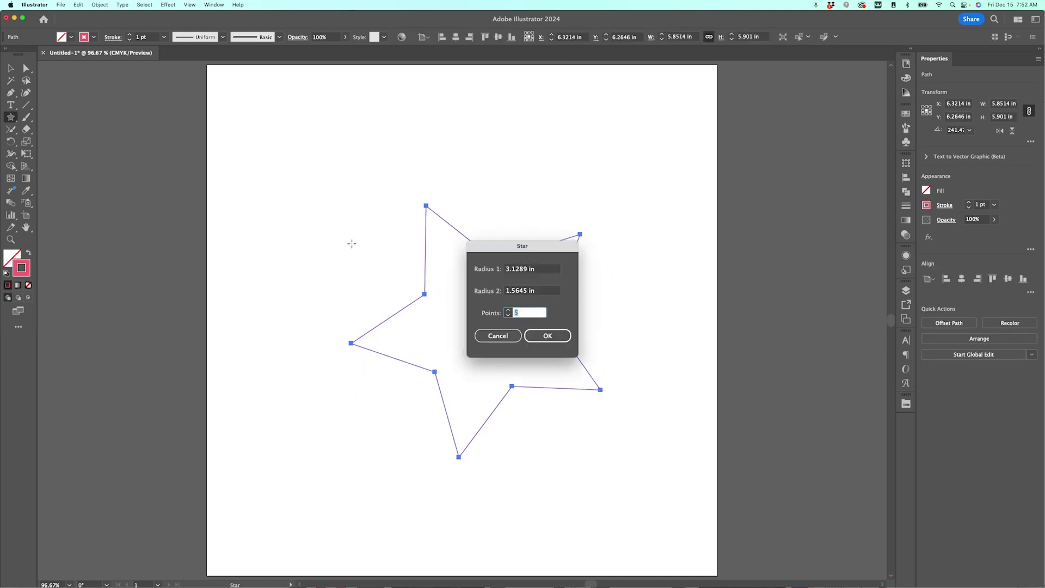
click(498, 335)
key(BackSpace)
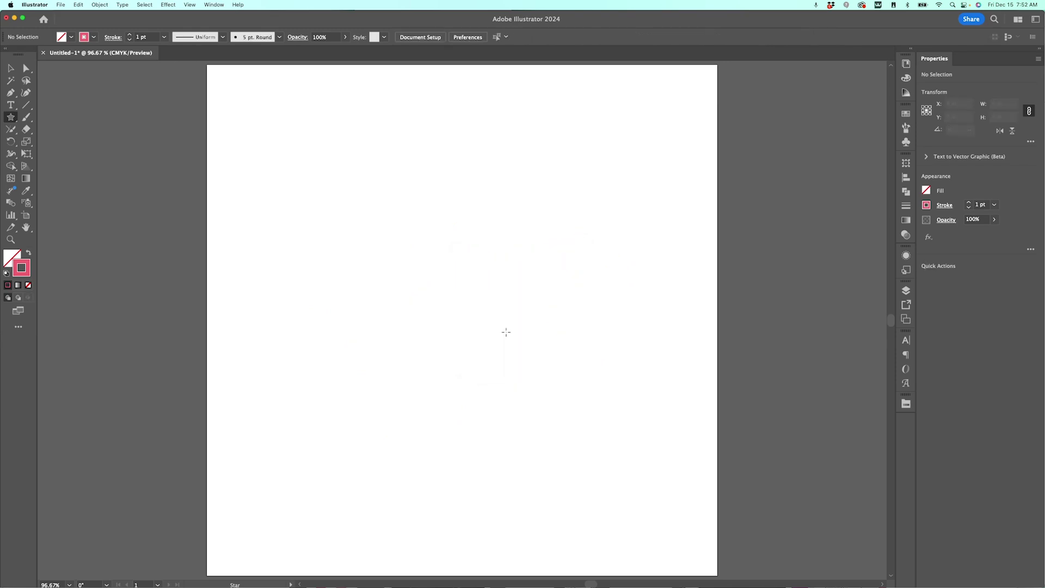
Draw a new star, changing points with the Up/Down arrows to end at 13 points
drag(455, 310, 549, 424)
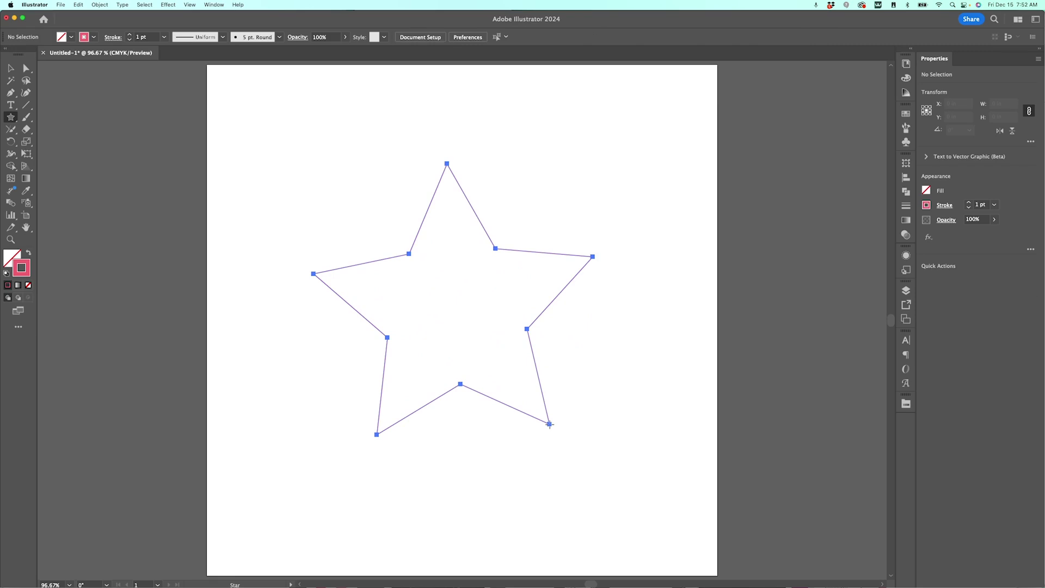
key(Up)
key(Up)
key(Up)
key(Up)
key(Up)
key(Up)
key(Up)
key(Up)
drag(550, 424, 549, 424)
key(Up)
key(Up)
key(Up)
key(Up)
key(Up)
key(Up)
key(Up)
key(Up)
key(Up)
key(Up)
key(Down)
key(Down)
key(Down)
key(Down)
key(Down)
key(Down)
key(Down)
key(Down)
key(Down)
key(Down)
key(Down)
key(Down)
key(Down)
key(Down)
key(Down)
key(Down)
key(Down)
key(Down)
key(Down)
key(Down)
key(Up)
key(Up)
key(Up)
key(Up)
key(Up)
key(Up)
key(Up)
key(Up)
key(Up)
key(Up)
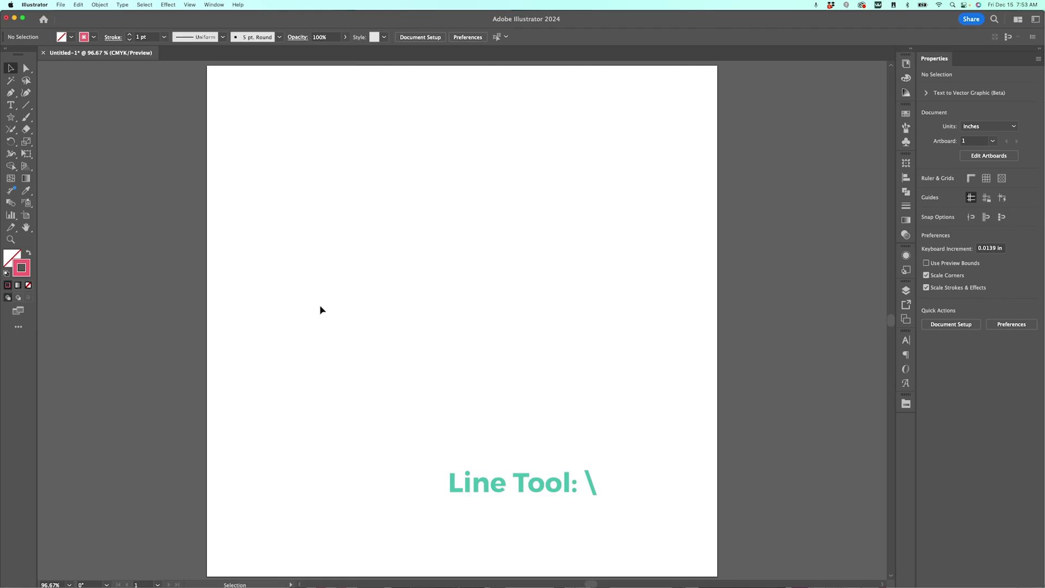
key(backslash)
Draw a horizontal line, then drag Width Tool points to try teardrop and lens stroke shapes
drag(296, 294, 603, 294)
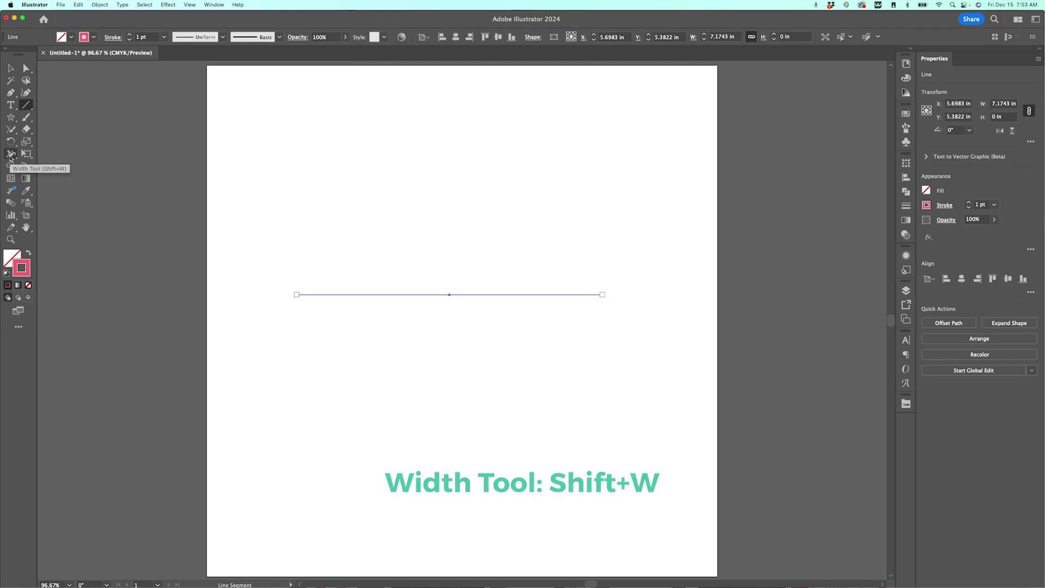
click(10, 156)
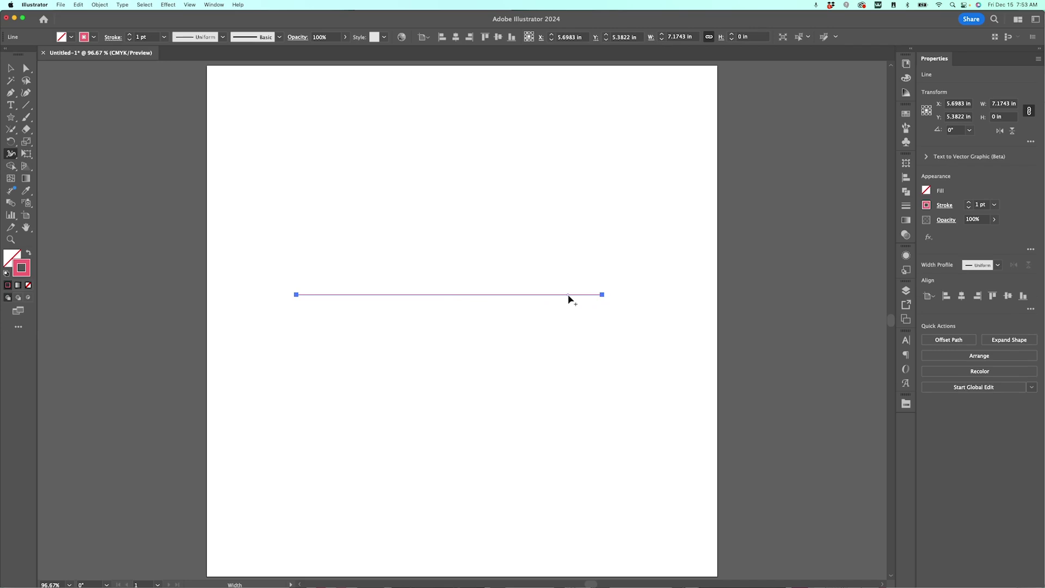
drag(568, 295, 567, 331)
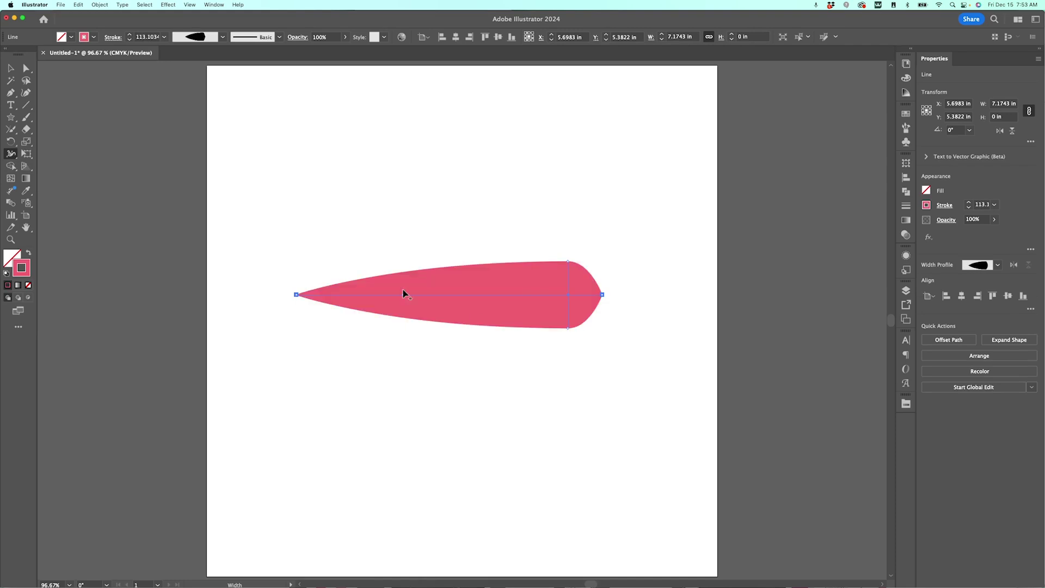
drag(373, 303, 375, 360)
key(super+z)
key(super+z)
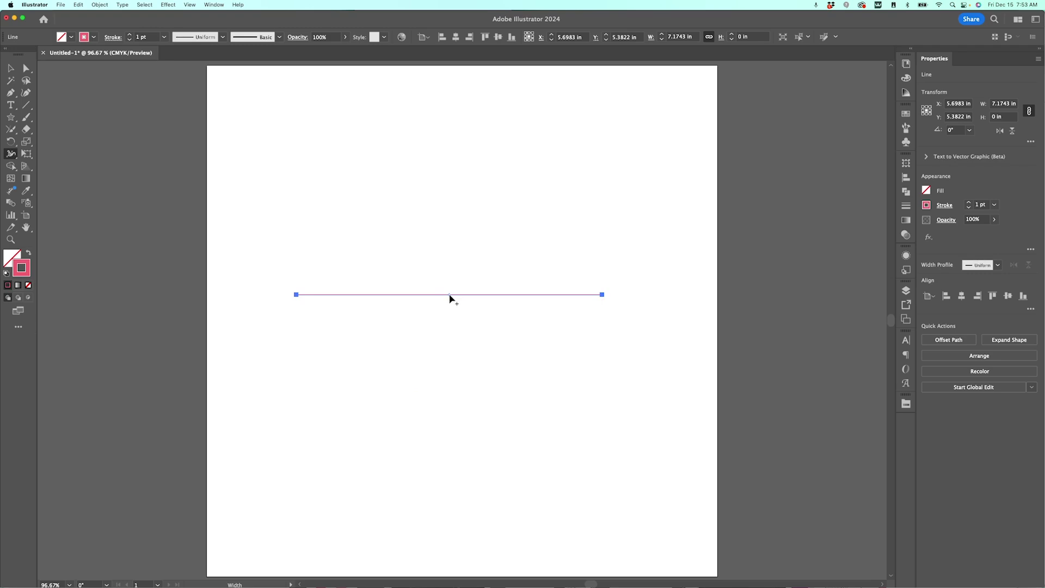
drag(449, 296, 450, 389)
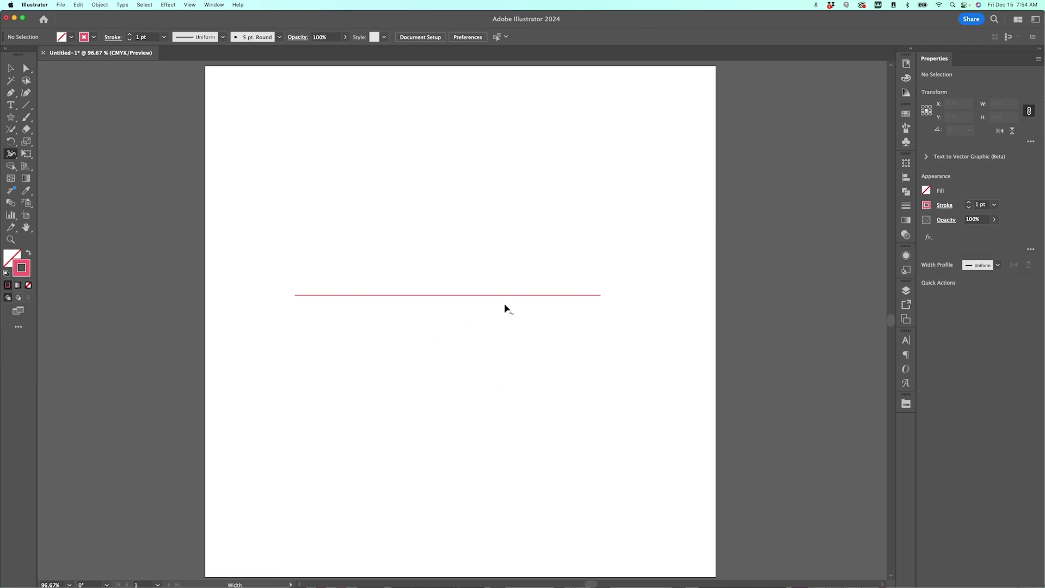
Switch to the Pen Tool with P
key(p)
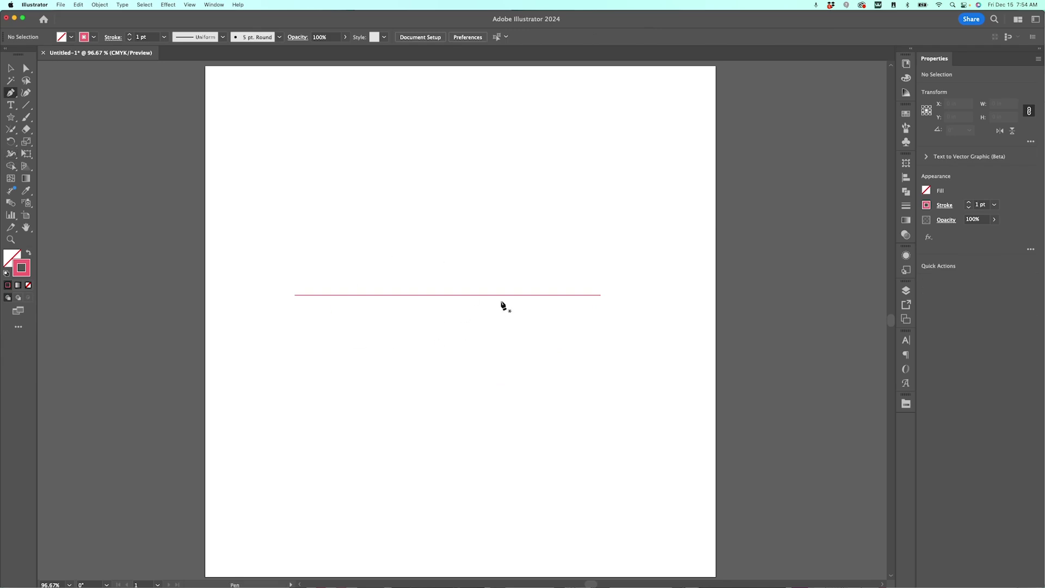
Draw a closed three-point triangle above the line with the Pen Tool
click(450, 139)
click(356, 225)
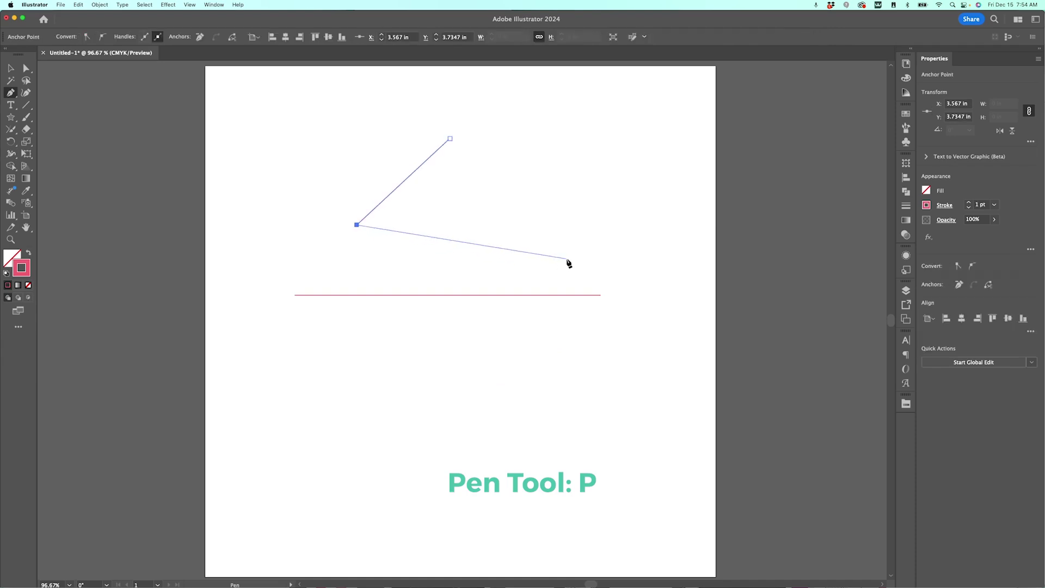
click(636, 263)
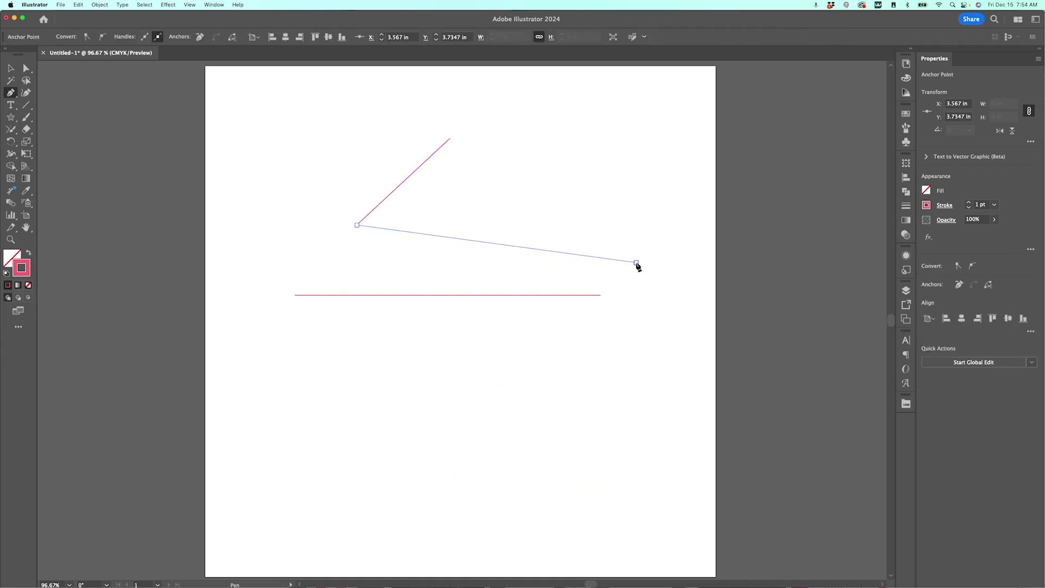
click(450, 139)
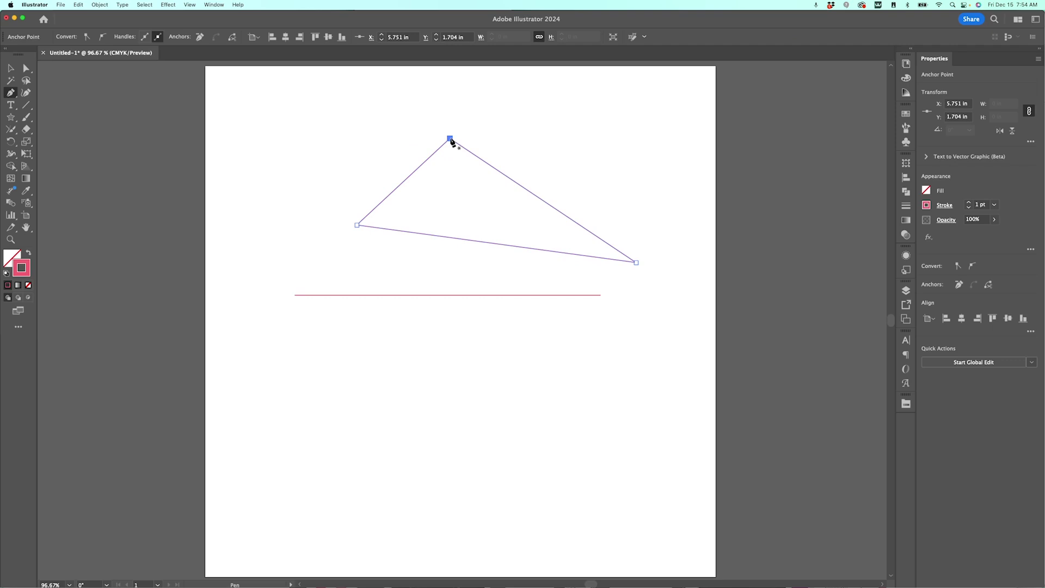
Swell each of the triangle's three sides into thick leaf-like strokes with the Width Tool
key(shift+w)
drag(479, 161, 466, 170)
drag(475, 241, 472, 253)
mouse_move(417, 171)
mouse_down()
mouse_move(431, 199)
mouse_move(428, 184)
mouse_up()
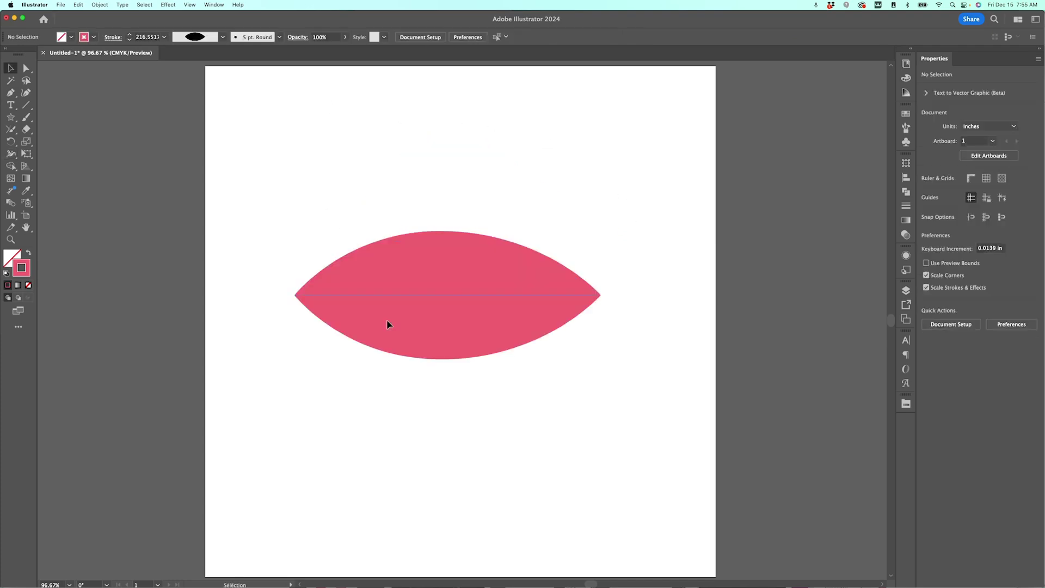
click(387, 325)
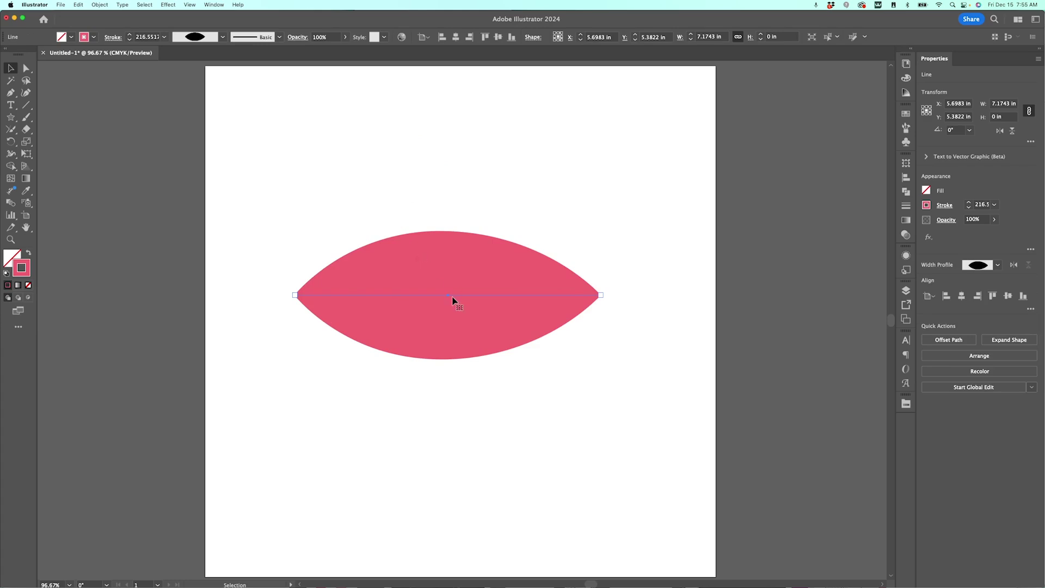
Apply Object > Expand Appearance to turn the lens stroke into a filled pink shape
click(92, 4)
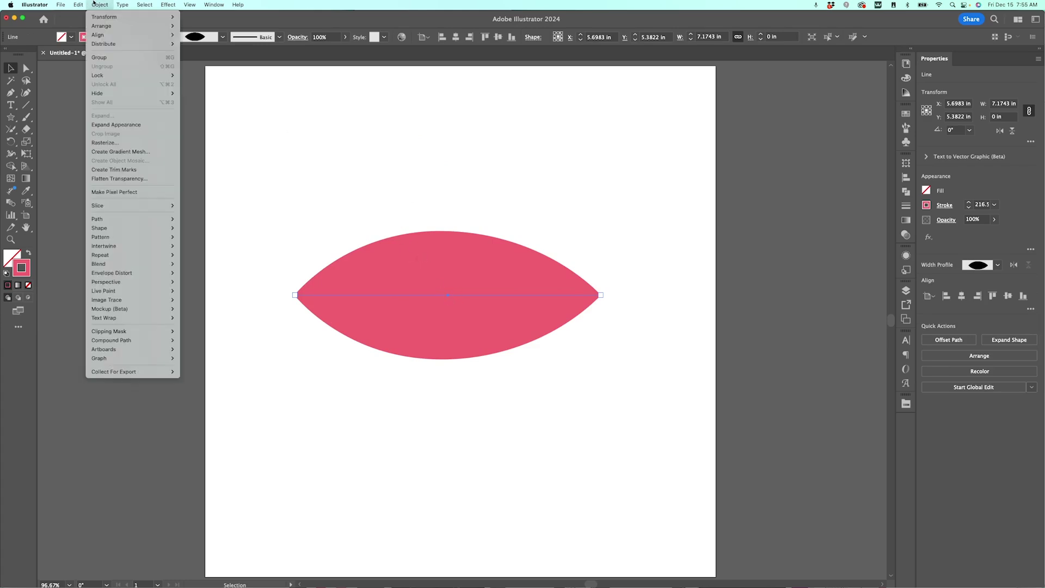
click(145, 125)
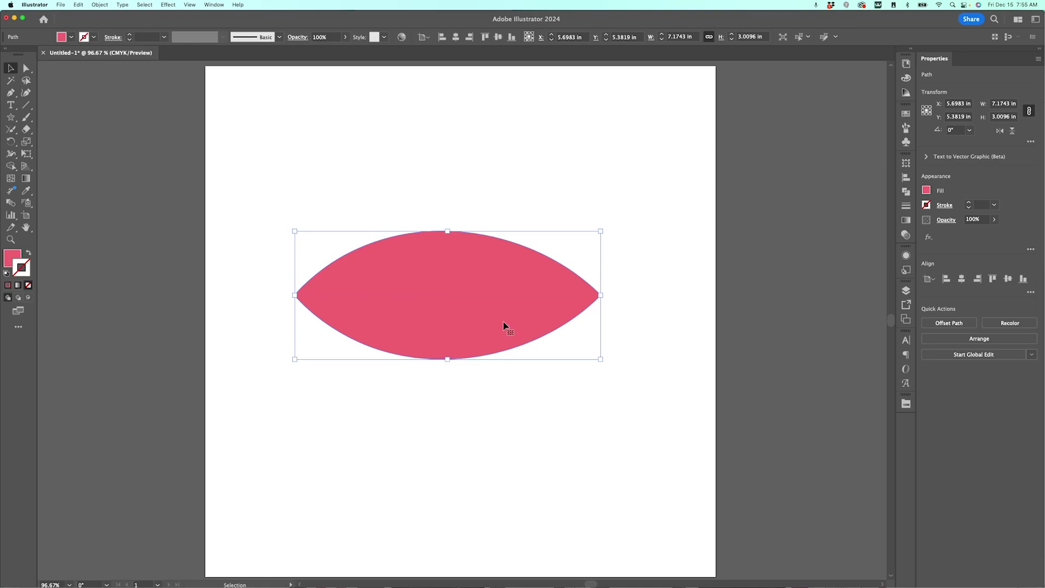